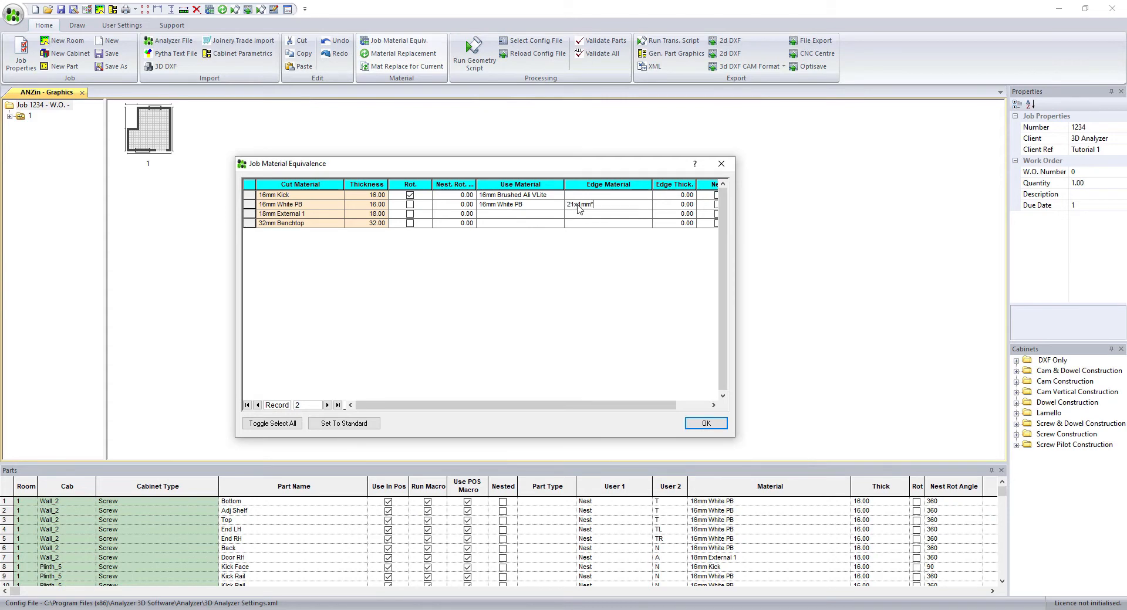
# Step: Assign 21x1mm White Edge to 16mm White PB, and 18mm Cafe Oak MDF with 21x1mm Cafe Oak Edge to 18mm External 1
pyautogui.press('Return')
pyautogui.click(259, 210)
pyautogui.click(487, 342)
pyautogui.click(486, 214)
pyautogui.write('18mm Cafe')
pyautogui.press('Return')
# Step: Map the 32mm Benchtop cut material to 32mm Postformed Benchtop and assign its postformed edge material
pyautogui.click(494, 224)
pyautogui.write('32mm P')
pyautogui.press('Return')
pyautogui.write('Laminate')
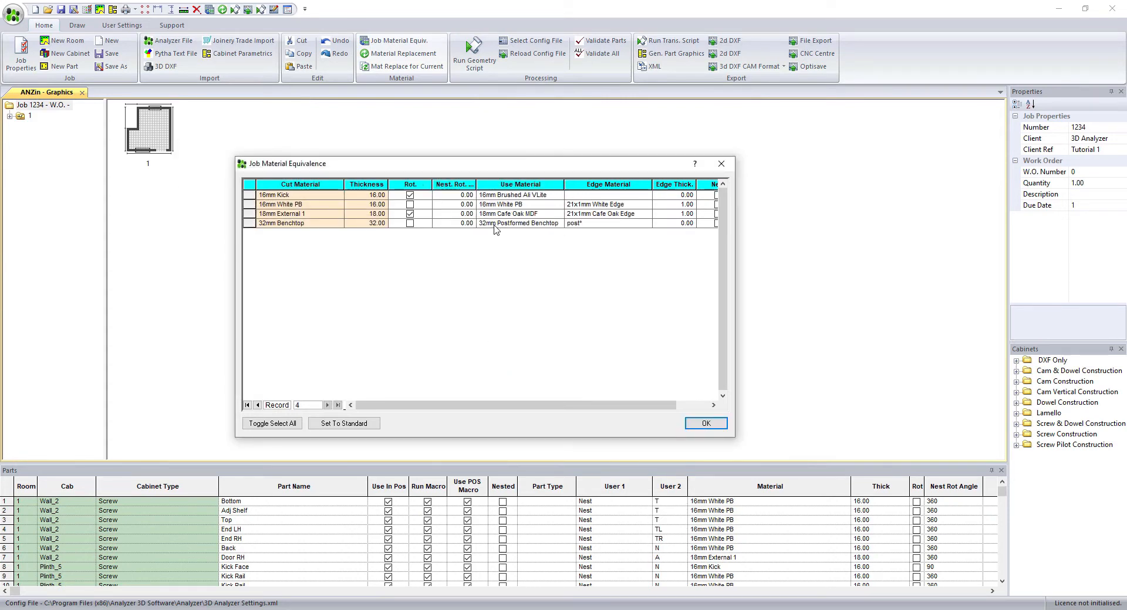
pyautogui.press('Return')
# Step: Apply the job material equivalences and run the geometry script on the job
pyautogui.click(706, 424)
pyautogui.click(597, 335)
pyautogui.click(478, 67)
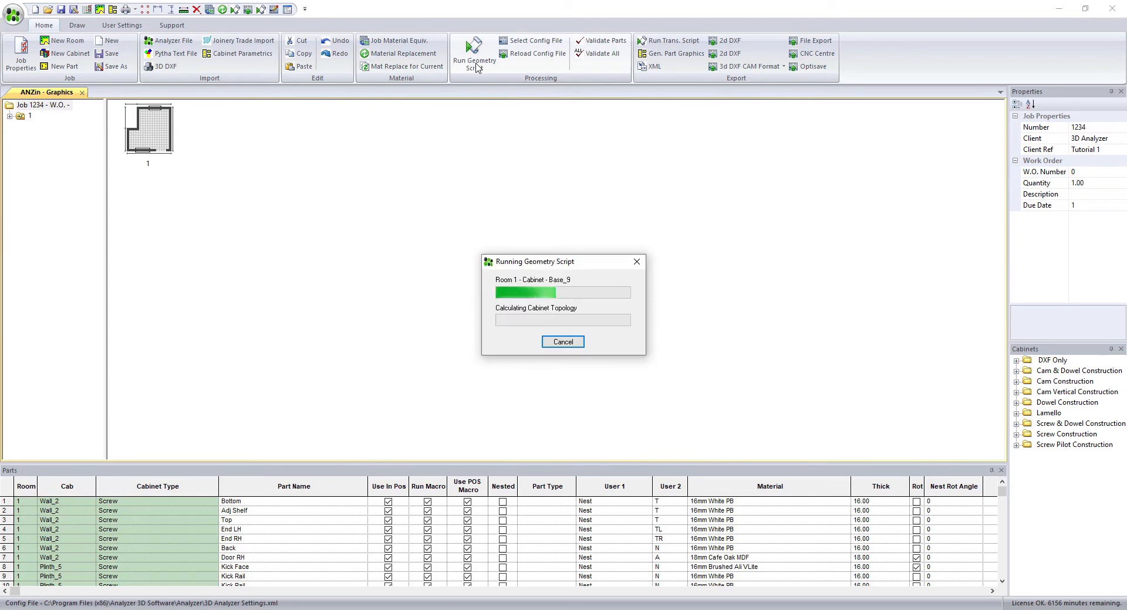
# Step: Examine the drawings of each part in cabinet Wall_2 of room 1, from the Bottom through the Door RH
pyautogui.click(10, 117)
pyautogui.click(48, 126)
pyautogui.click(21, 127)
pyautogui.click(61, 137)
pyautogui.click(64, 147)
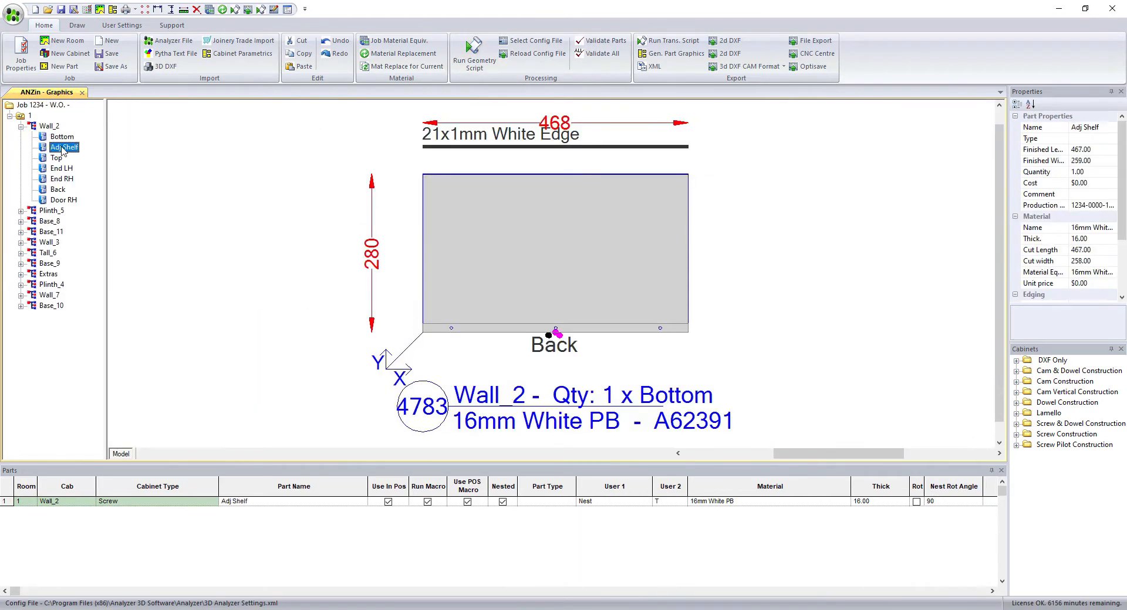
pyautogui.click(58, 158)
pyautogui.click(61, 168)
pyautogui.click(61, 180)
pyautogui.click(57, 190)
pyautogui.click(62, 200)
pyautogui.click(21, 127)
# Step: Examine the part drawings of the remaining room 1 cabinets, from Plinth_5 through Base_10
pyautogui.click(52, 137)
pyautogui.click(50, 148)
pyautogui.click(50, 169)
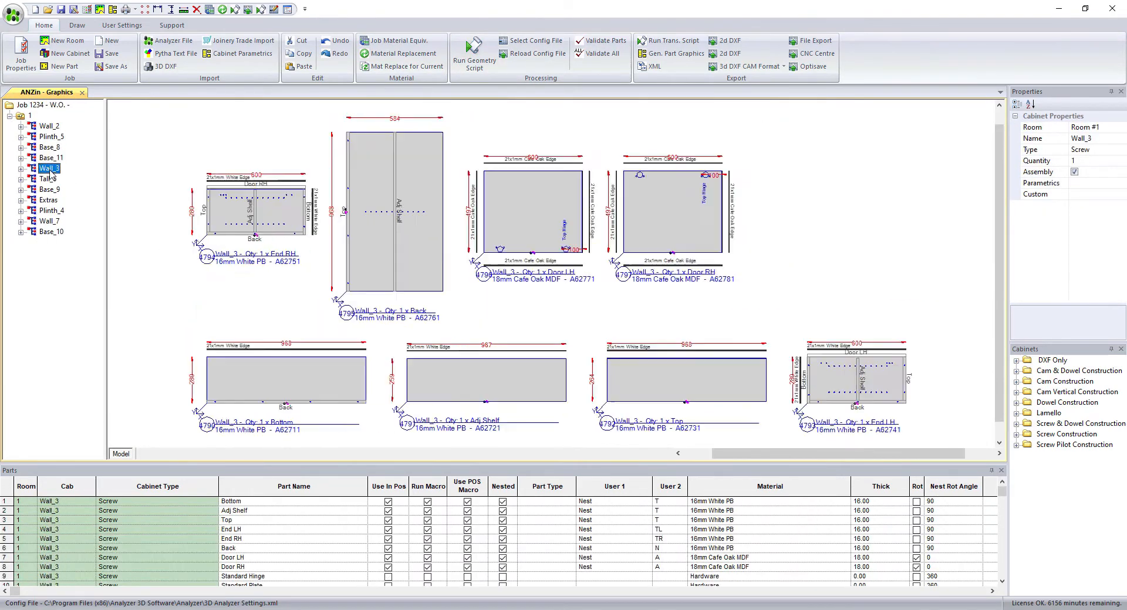
pyautogui.click(49, 180)
pyautogui.click(51, 191)
pyautogui.click(49, 200)
pyautogui.click(50, 212)
pyautogui.click(50, 221)
pyautogui.click(51, 231)
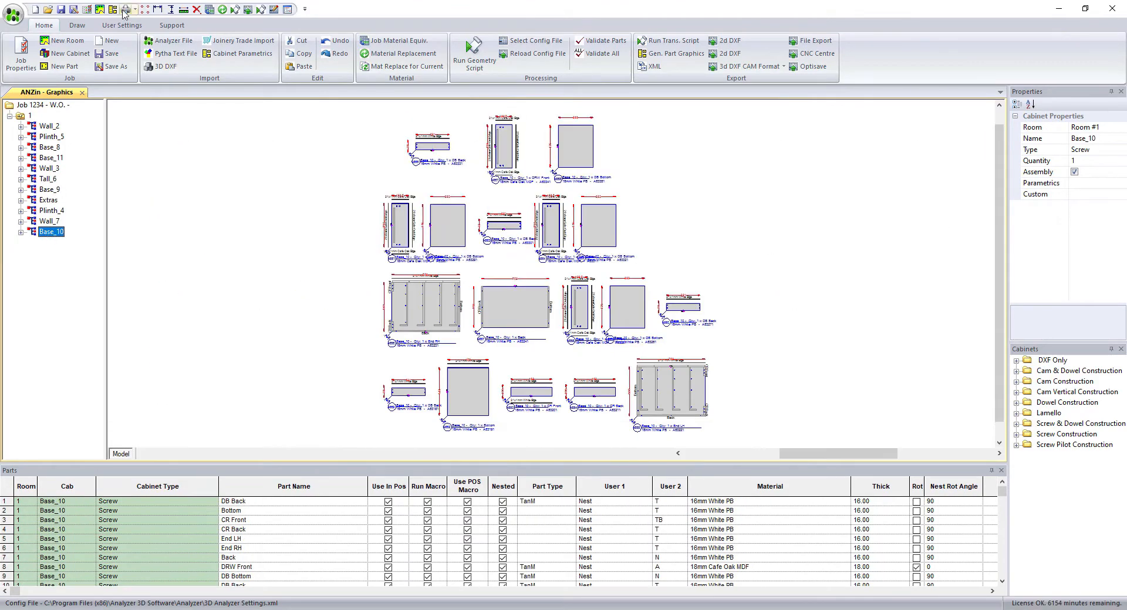
# Step: Preview the job's Cutting List report, look through its pages and close the preview
pyautogui.click(125, 10)
pyautogui.click(148, 44)
pyautogui.click(147, 43)
pyautogui.click(147, 43)
pyautogui.click(147, 43)
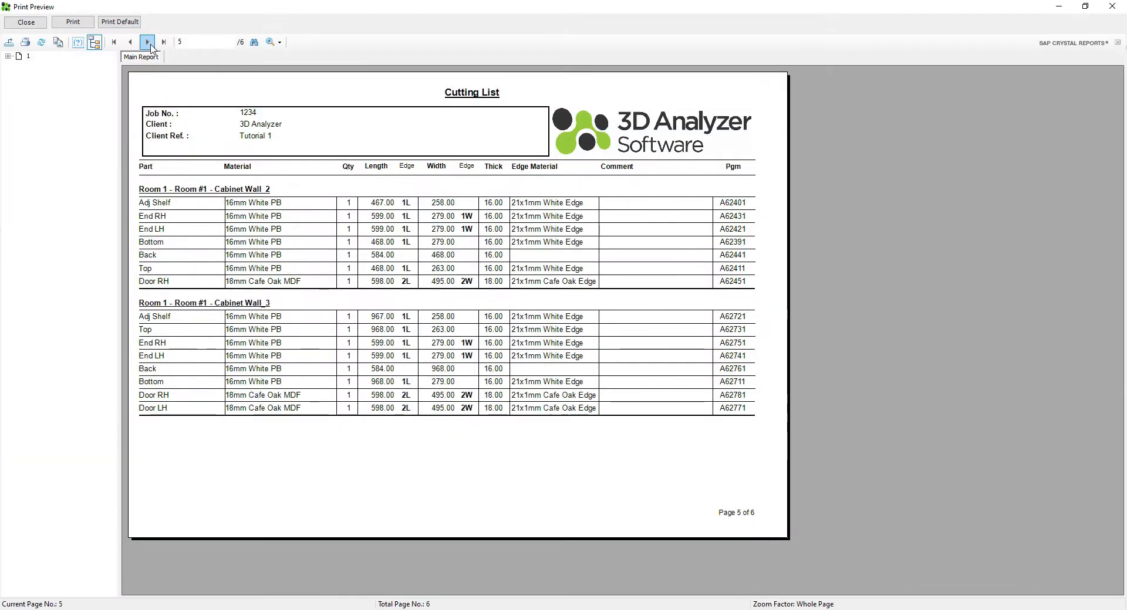
pyautogui.click(148, 44)
pyautogui.doubleClick(383, 381)
pyautogui.click(26, 21)
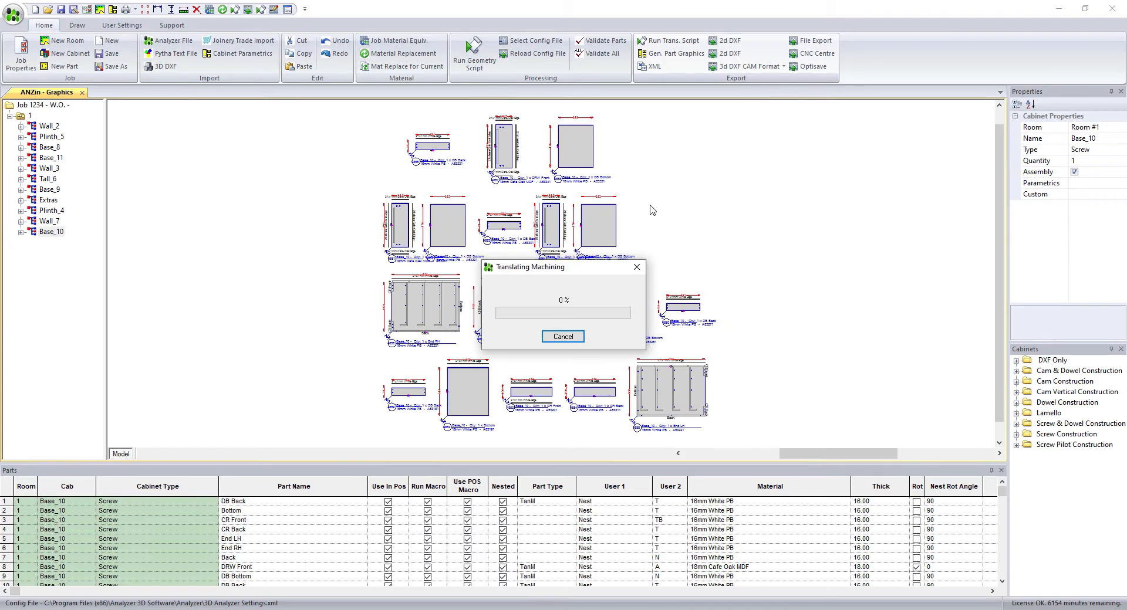
# Step: Save the job on the Desktop as T1 - 001 in Analyzer (*.anz) format
pyautogui.click(13, 14)
pyautogui.click(206, 168)
pyautogui.write('Job 1234')
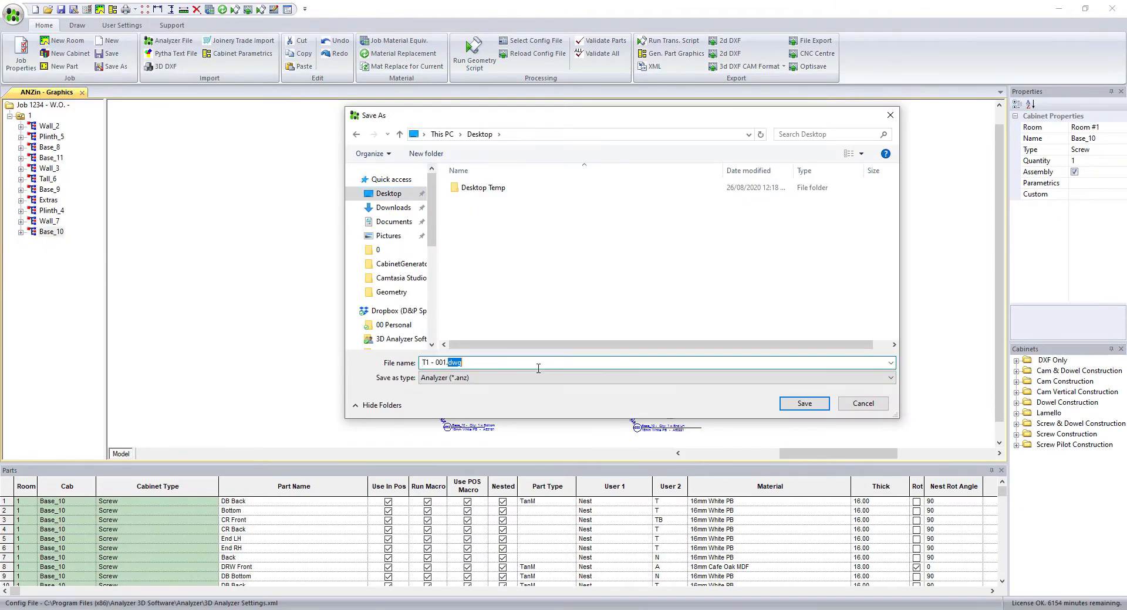
pyautogui.click(804, 405)
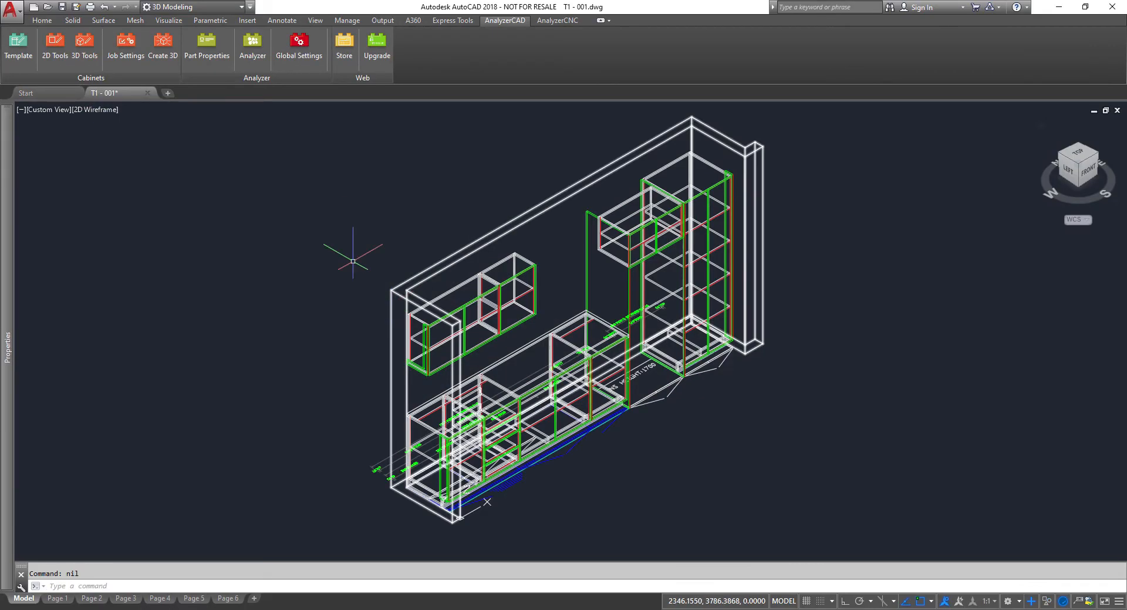
# Step: Switch to AutoCAD and display the T1 - 001 kitchen model in the Shaded with edges visual style
pyautogui.click(88, 110)
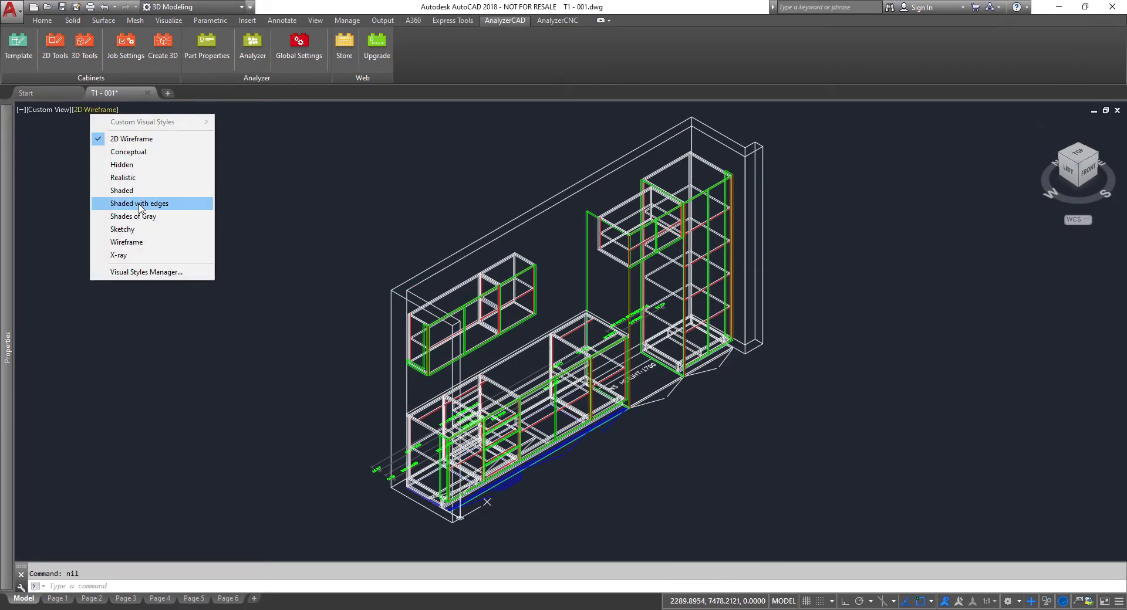
pyautogui.click(88, 199)
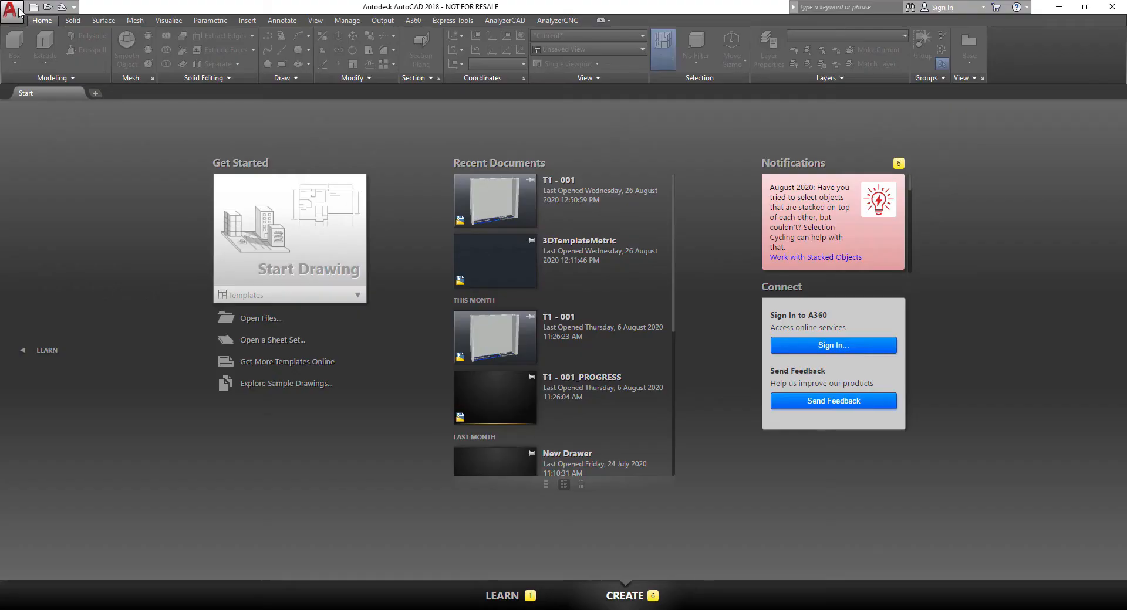
# Step: Open the drawing T1 - 001.dwg from the Desktop in AutoCAD
pyautogui.click(12, 8)
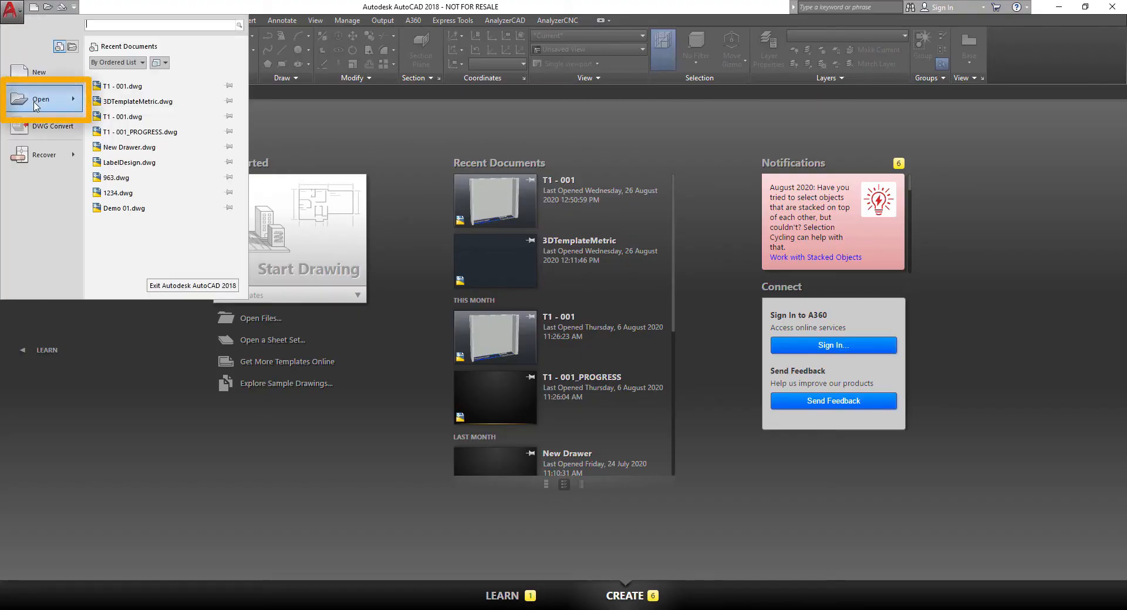
pyautogui.moveTo(34, 105)
pyautogui.click(115, 82)
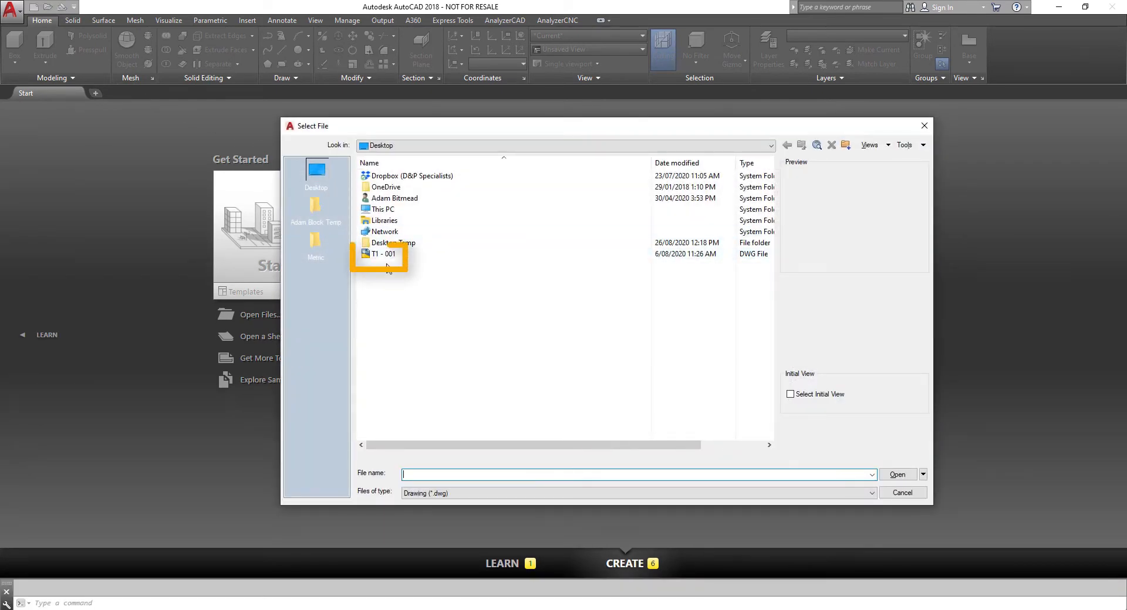
pyautogui.click(385, 255)
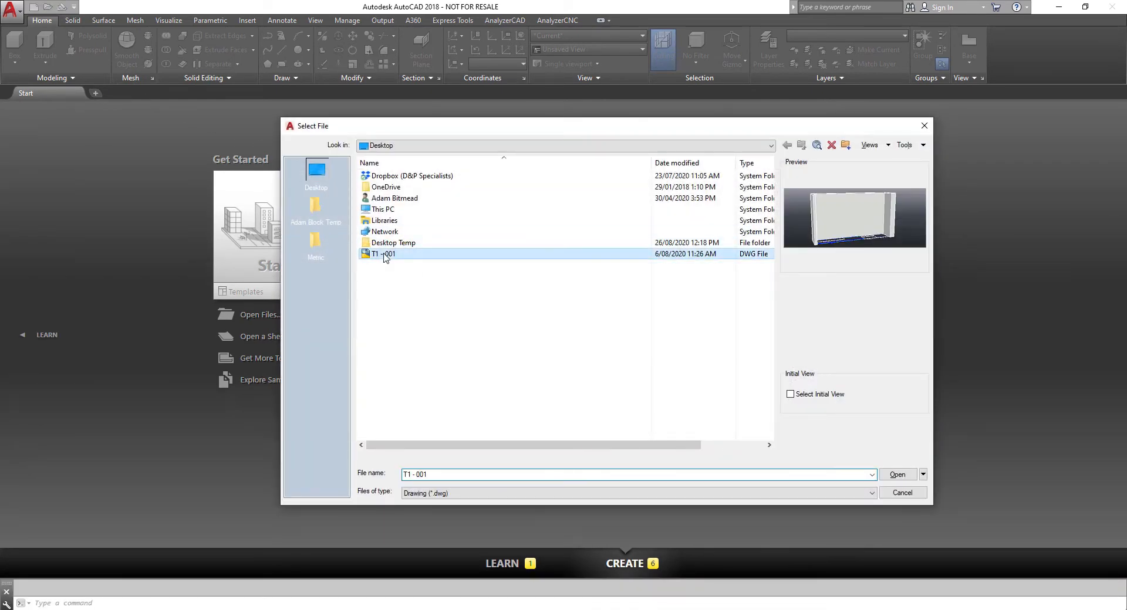
pyautogui.doubleClick(385, 256)
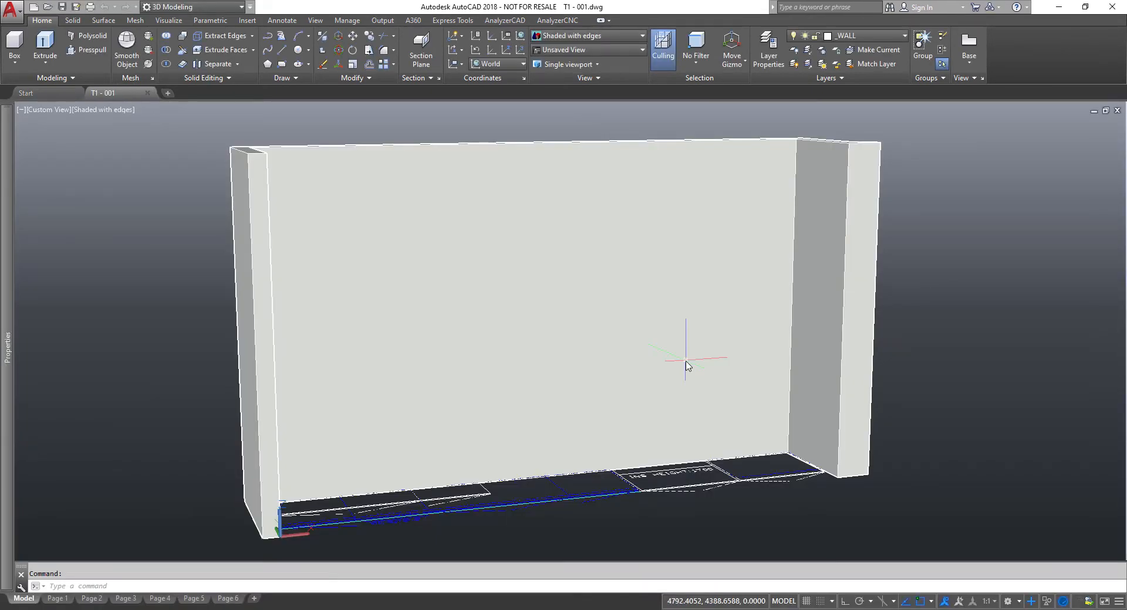
# Step: Generate the 3D cabinets from the floor layout with the AnalyzerCAD cabinet tools
pyautogui.click(505, 21)
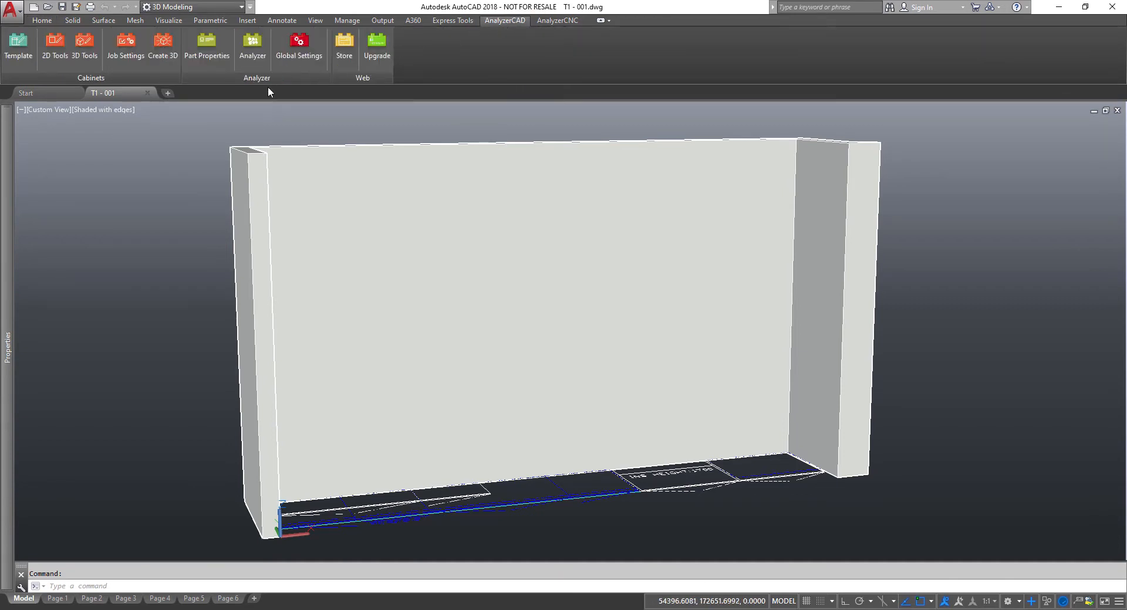
pyautogui.click(91, 62)
pyautogui.click(358, 244)
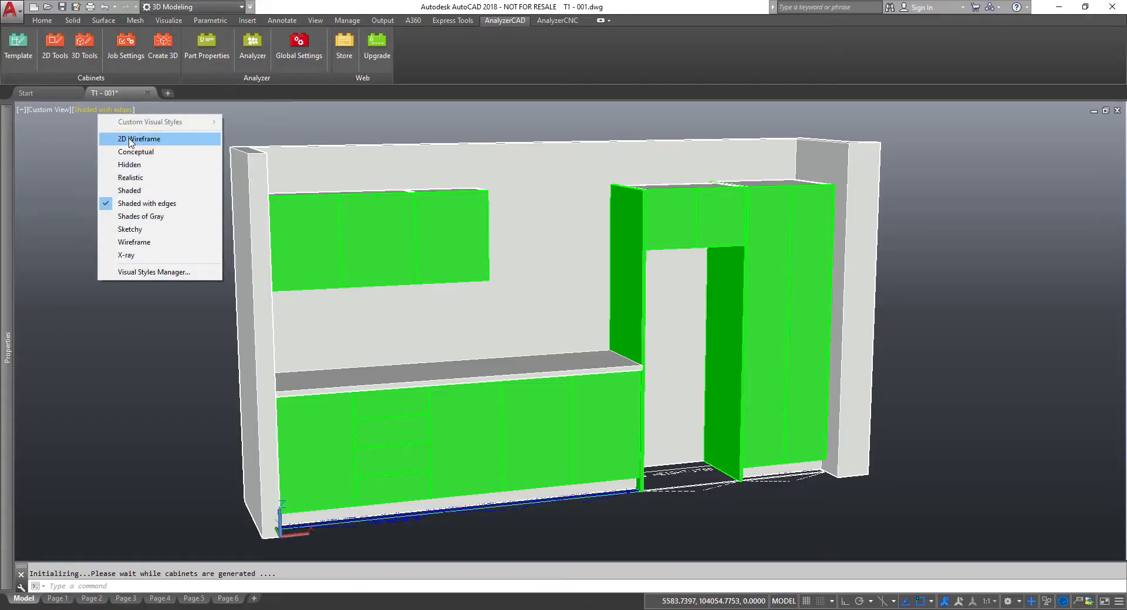
# Step: Display the generated cabinets in the 2D Wireframe visual style from the Front view
pyautogui.click(129, 139)
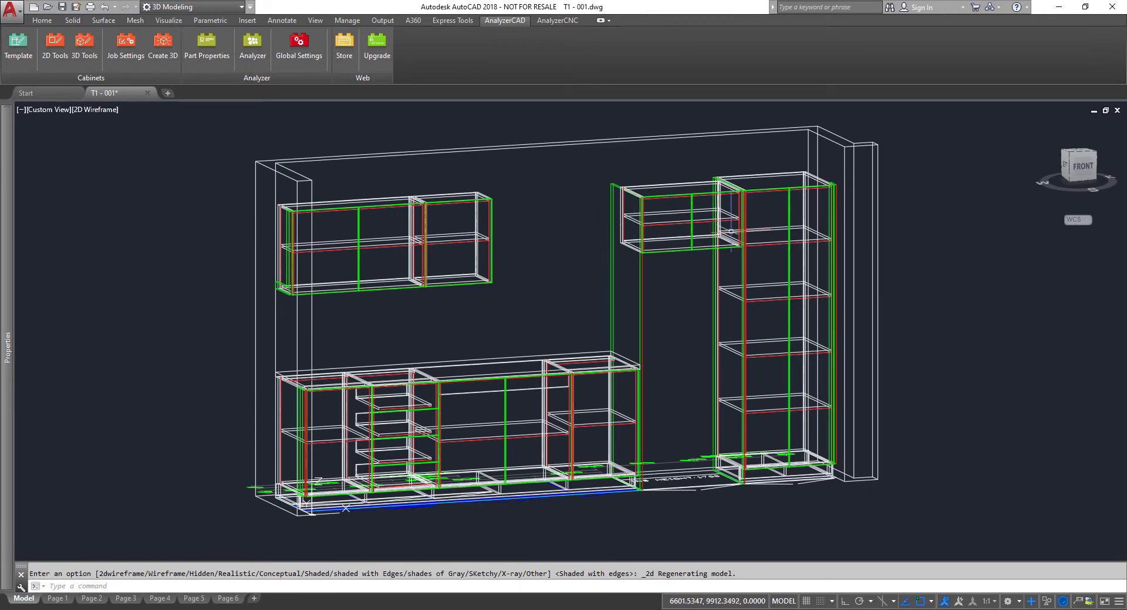
pyautogui.click(1083, 169)
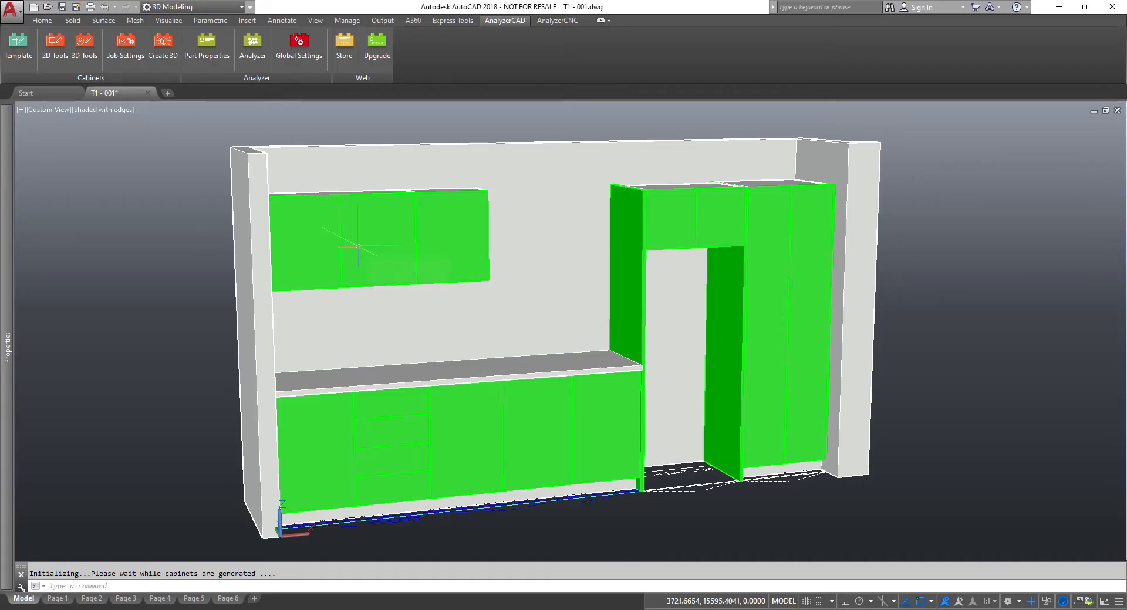
pyautogui.click(99, 113)
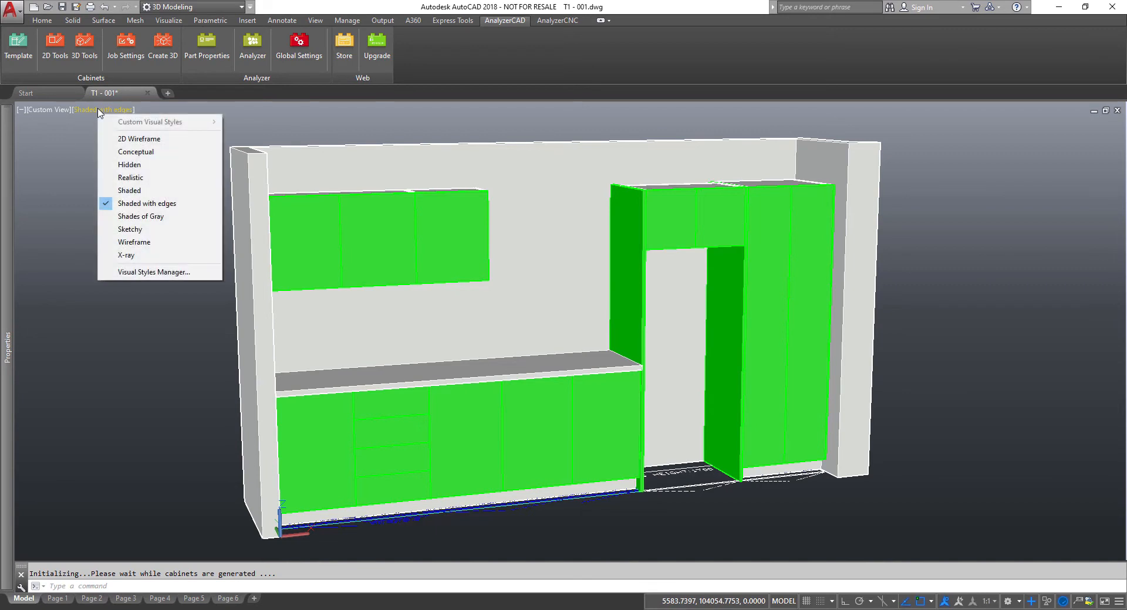
pyautogui.click(126, 139)
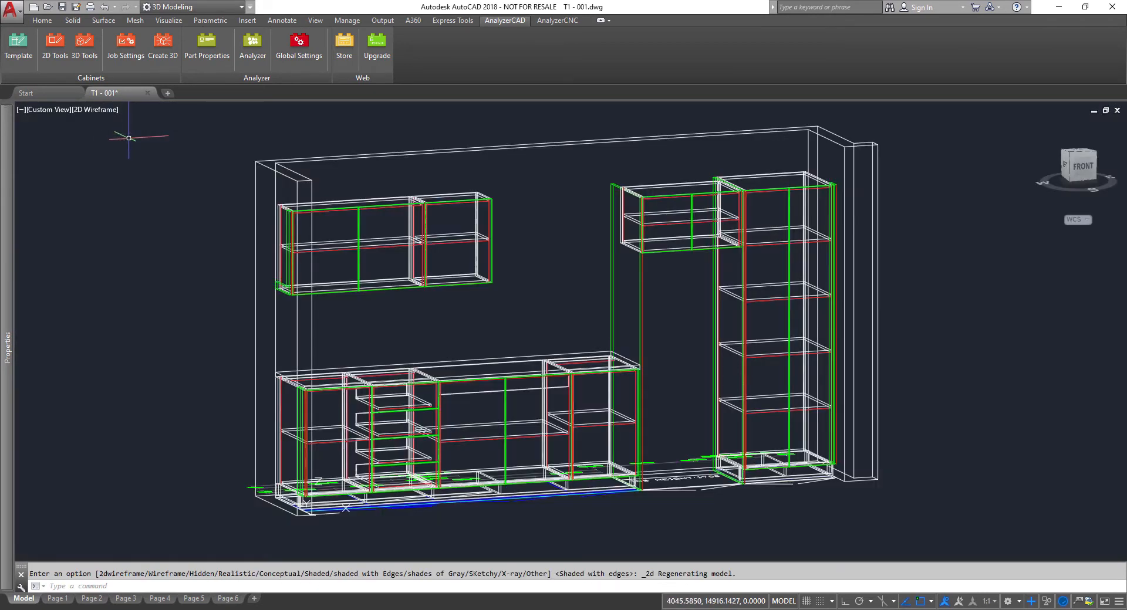
pyautogui.click(1082, 175)
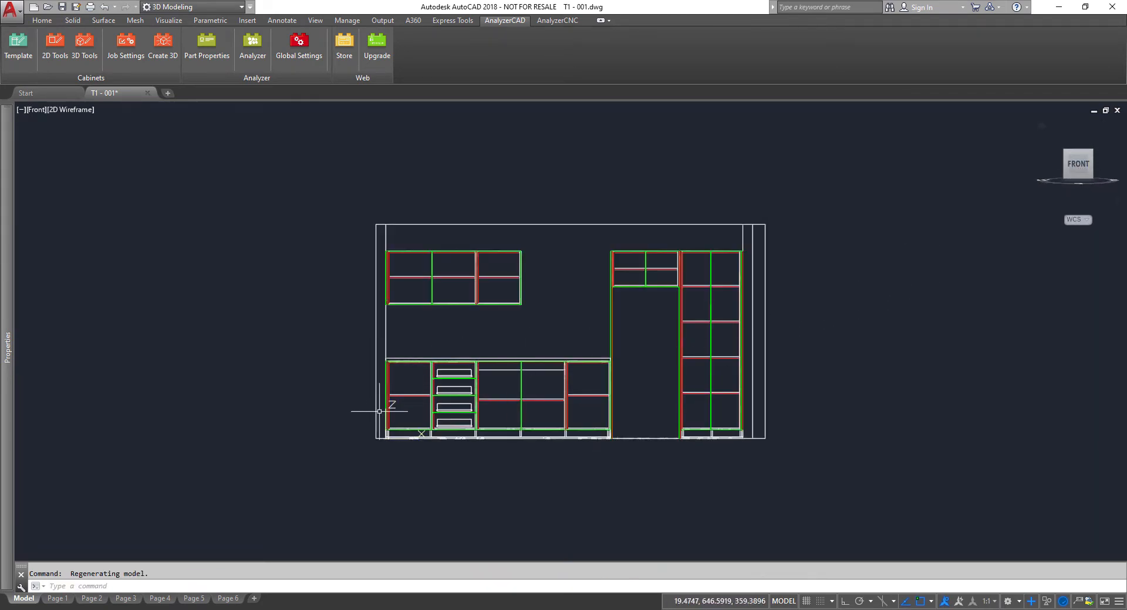
# Step: Hide the floor layout lines beneath the cabinets and the surrounding walls
pyautogui.click(357, 434)
pyautogui.click(804, 488)
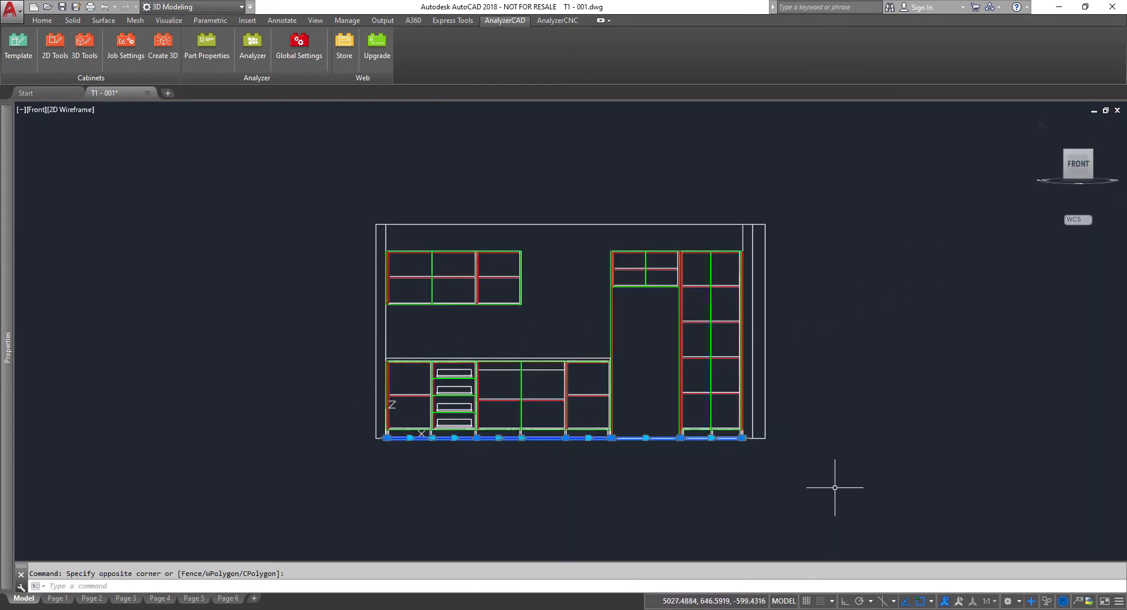
pyautogui.click(481, 224)
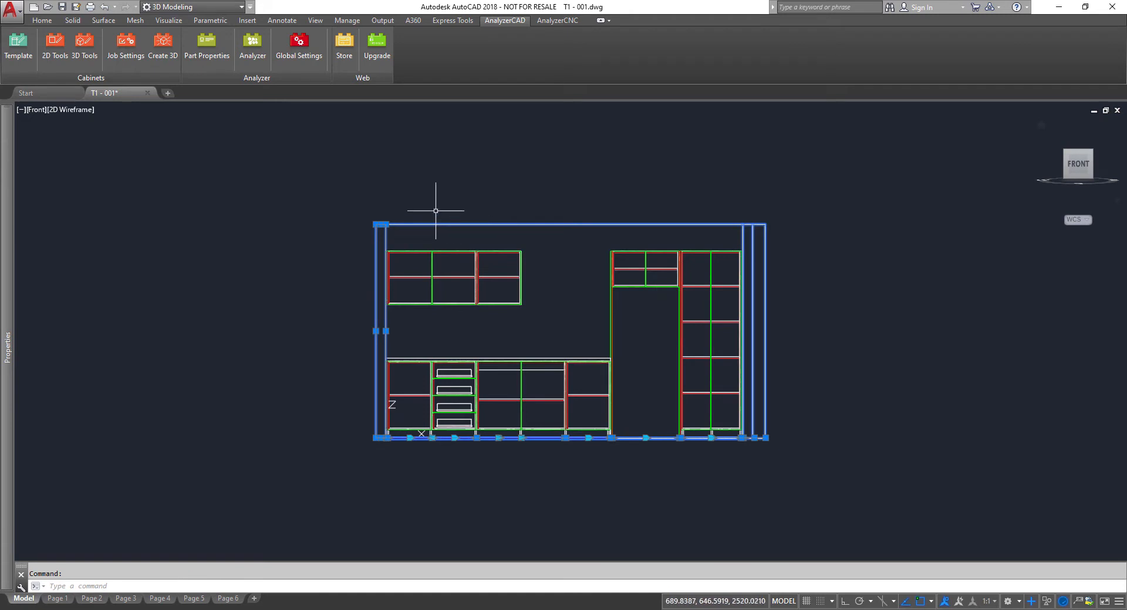
pyautogui.click(84, 50)
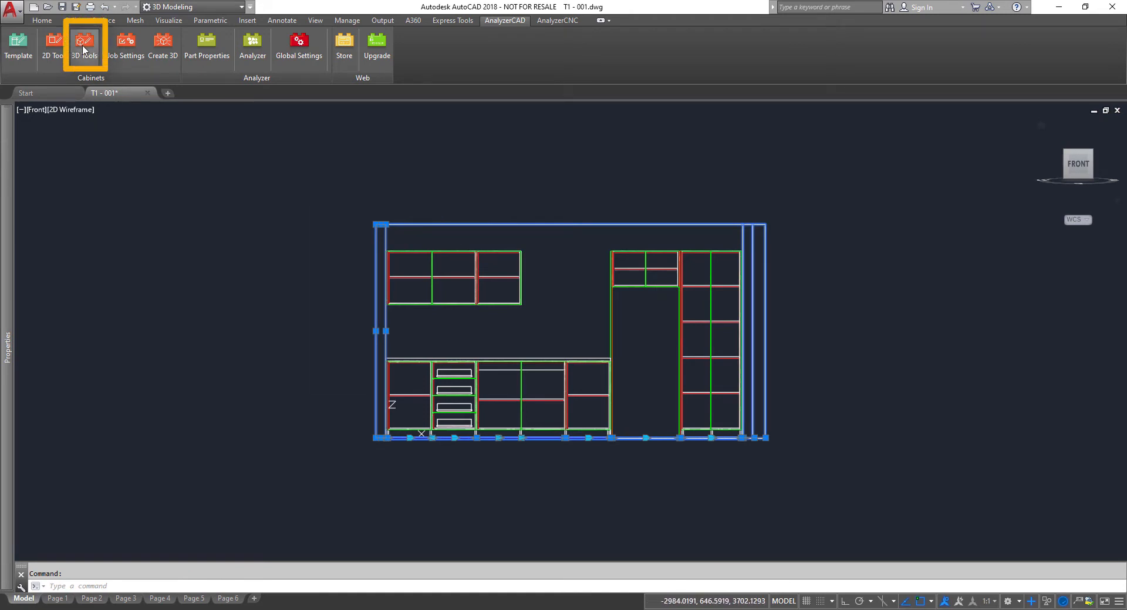
pyautogui.click(328, 307)
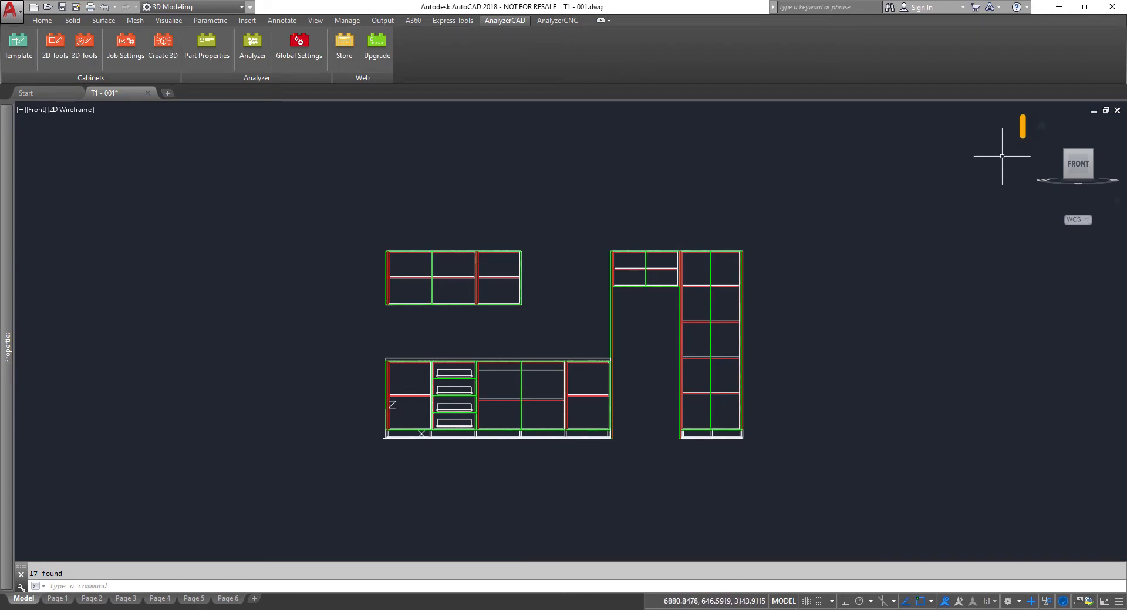
# Step: Send all the cabinets to Analyzer by window-selecting them in an isometric view
pyautogui.click(1042, 125)
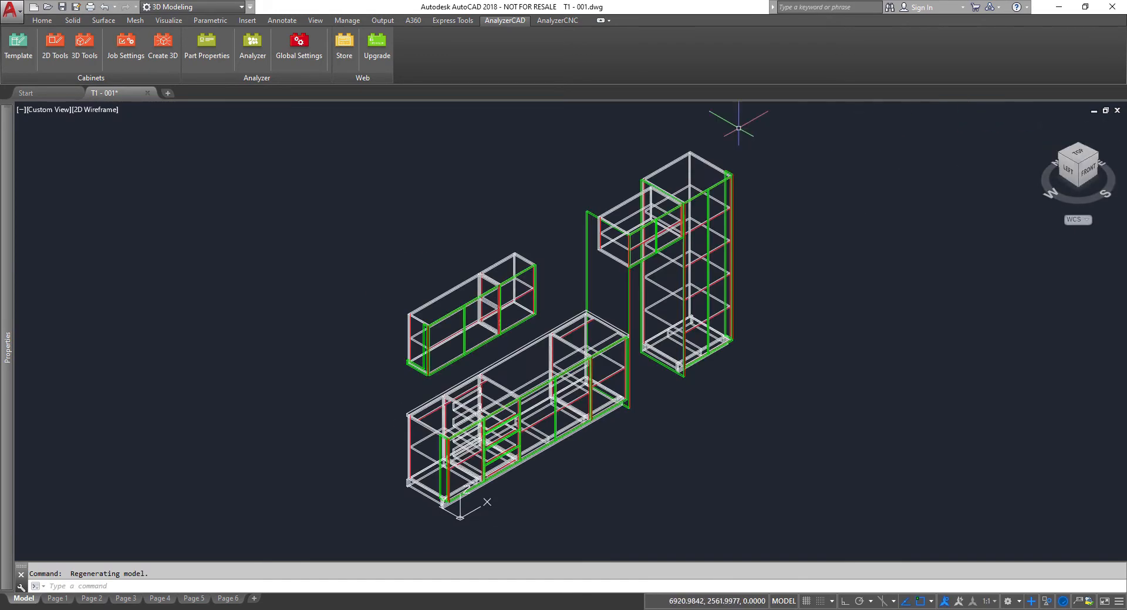
pyautogui.click(252, 59)
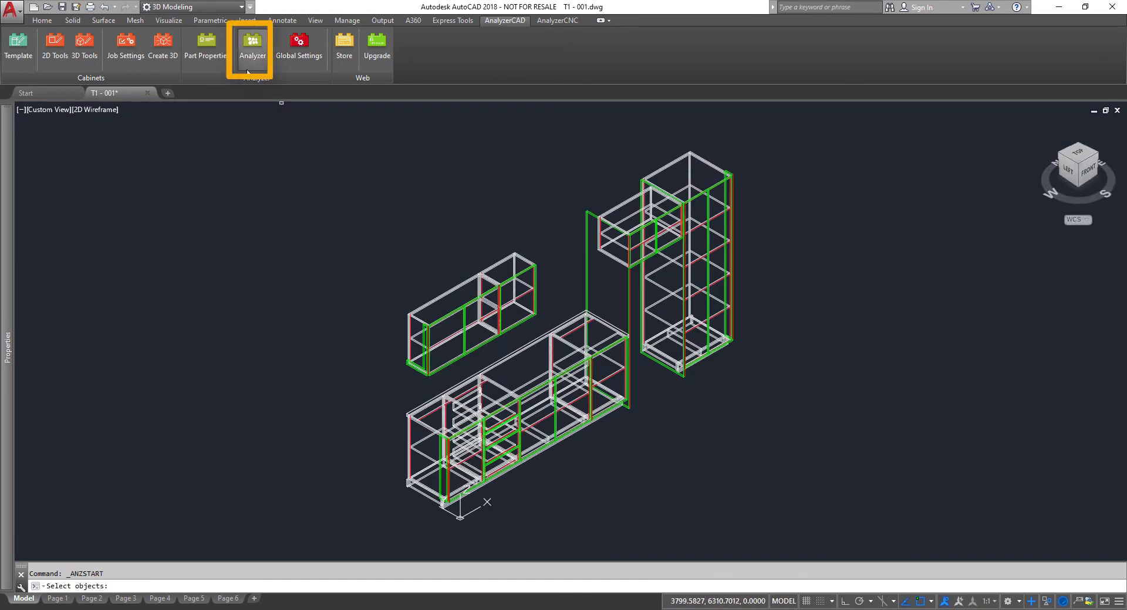
pyautogui.click(284, 124)
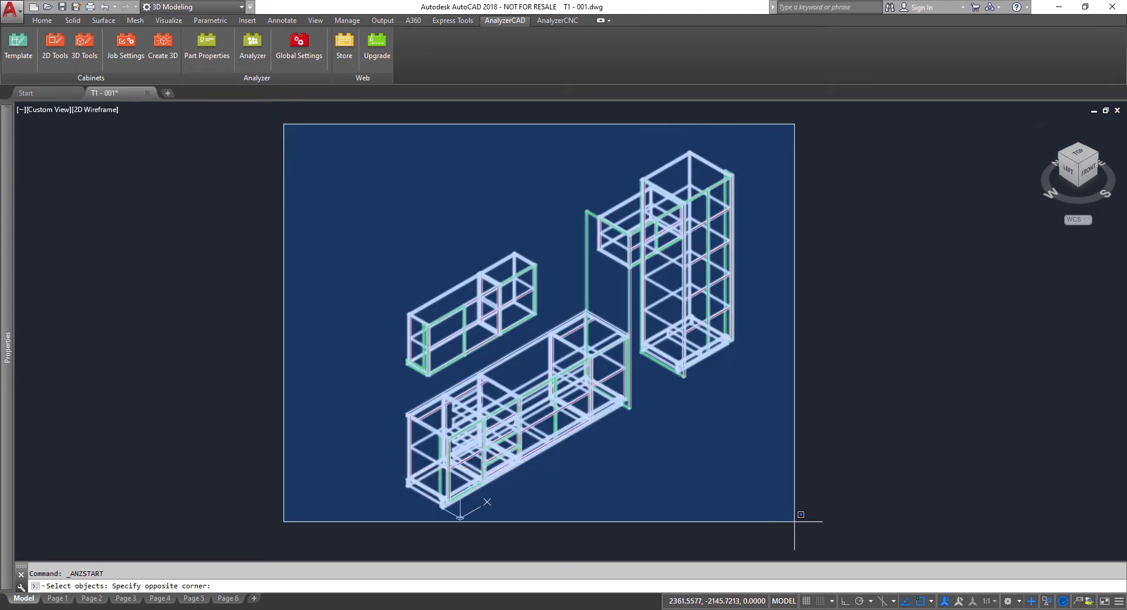
pyautogui.click(827, 556)
pyautogui.press('Return')
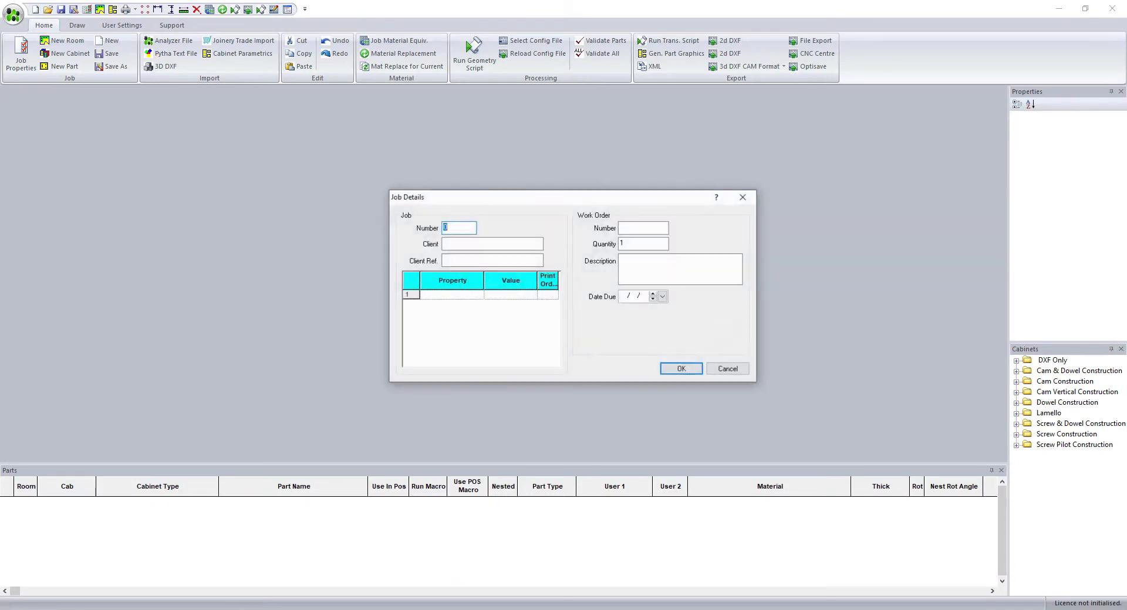
# Step: Fill in the job details with number 1234, client 3D Analyzer and client reference Tutorial 1, and accept them
pyautogui.write('1234')
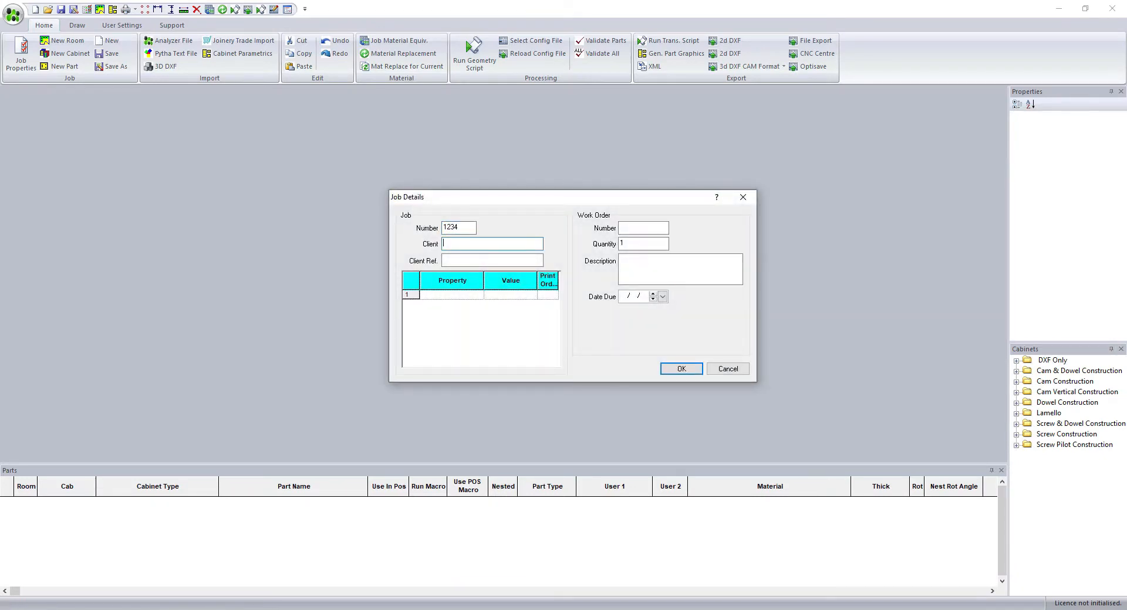
pyautogui.write('345')
pyautogui.write('er')
pyautogui.click(492, 260)
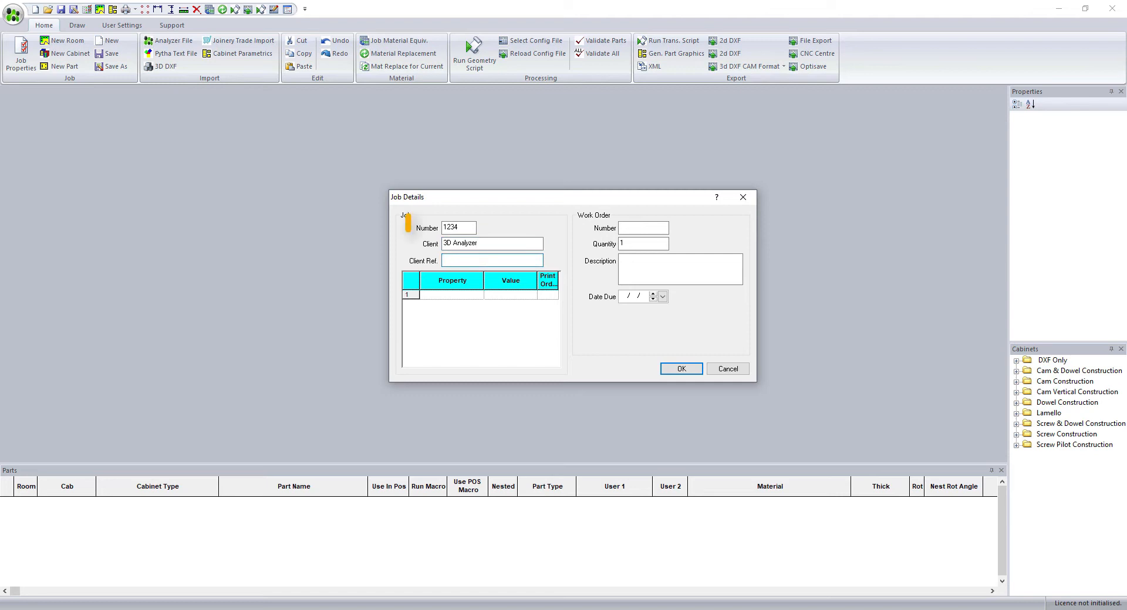
pyautogui.write('T')
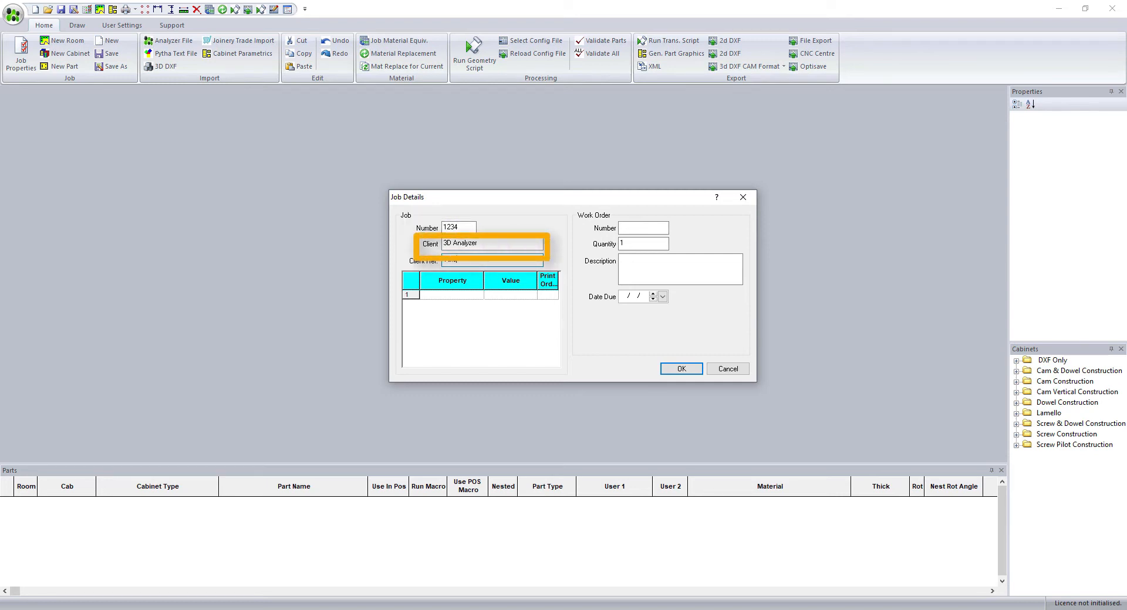
pyautogui.write('utorial 1')
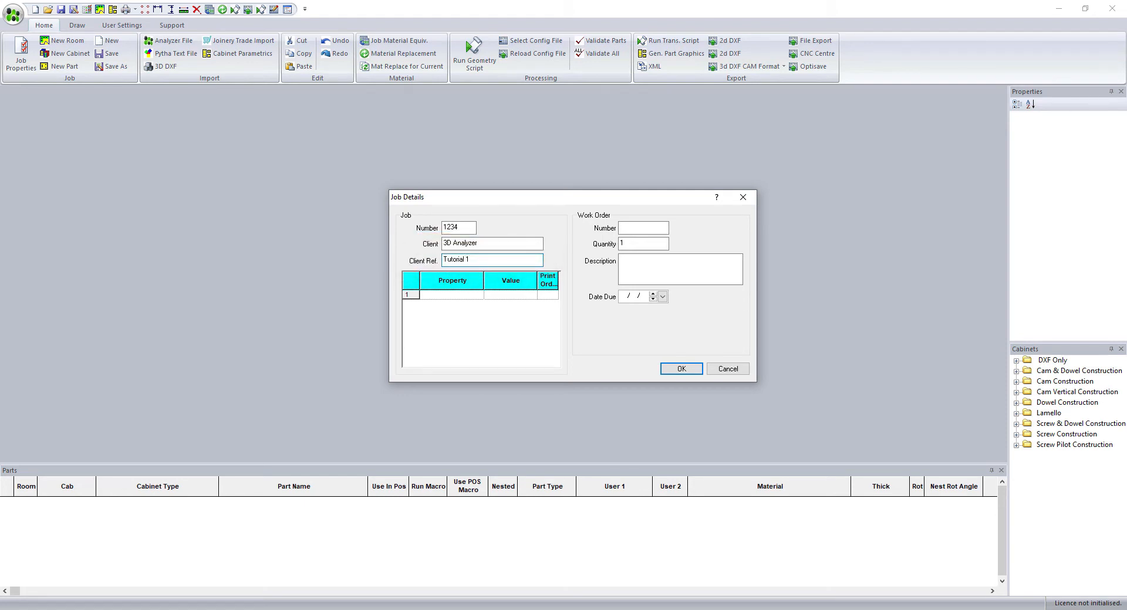
pyautogui.press('Return')
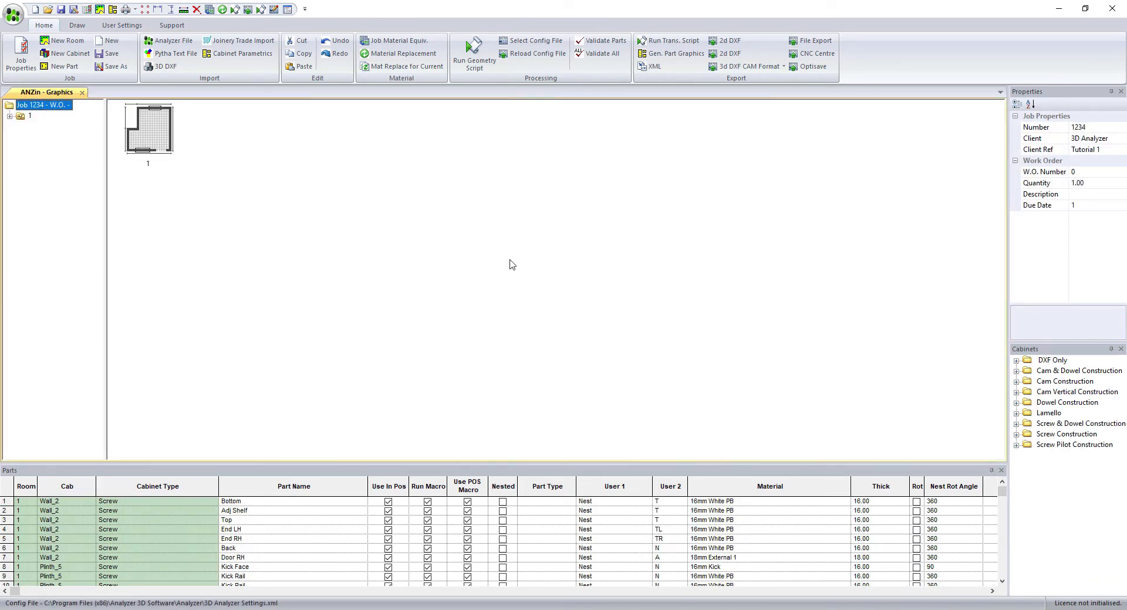
# Step: Open the job material equivalences, assign 16mm Brushed Ali VLite to the 16mm Kick cut material and allow its rotation
pyautogui.click(389, 42)
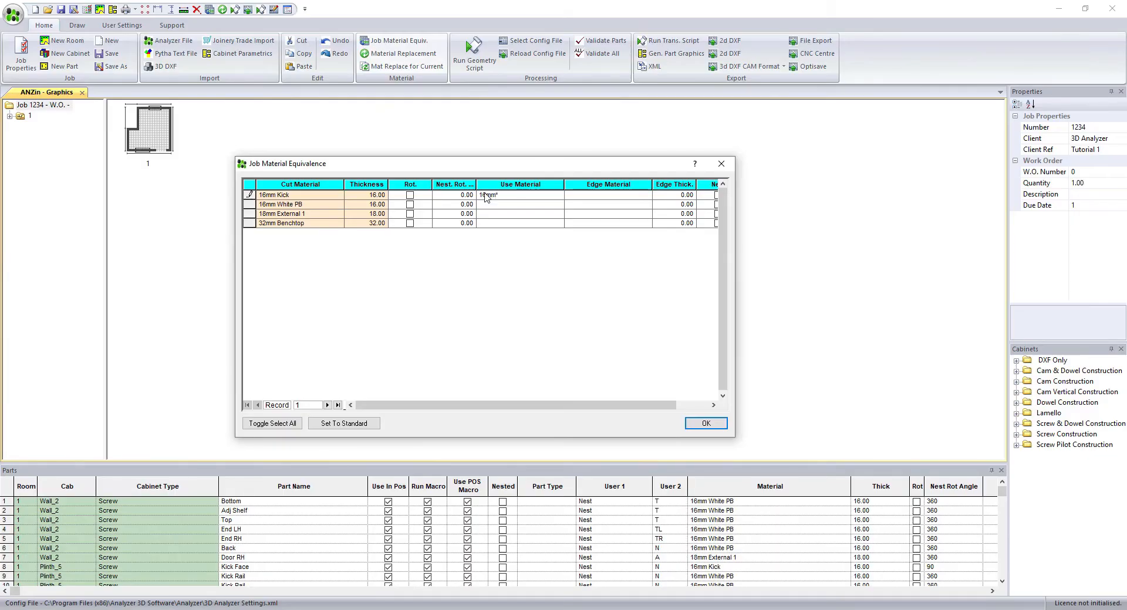
pyautogui.click(486, 197)
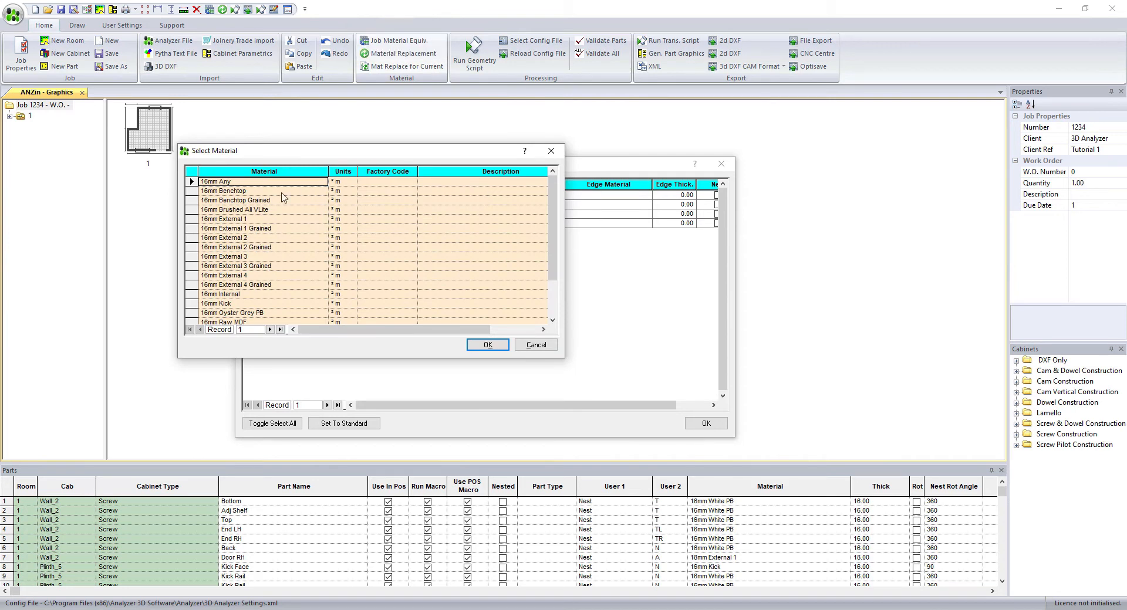
pyautogui.click(279, 210)
pyautogui.click(486, 347)
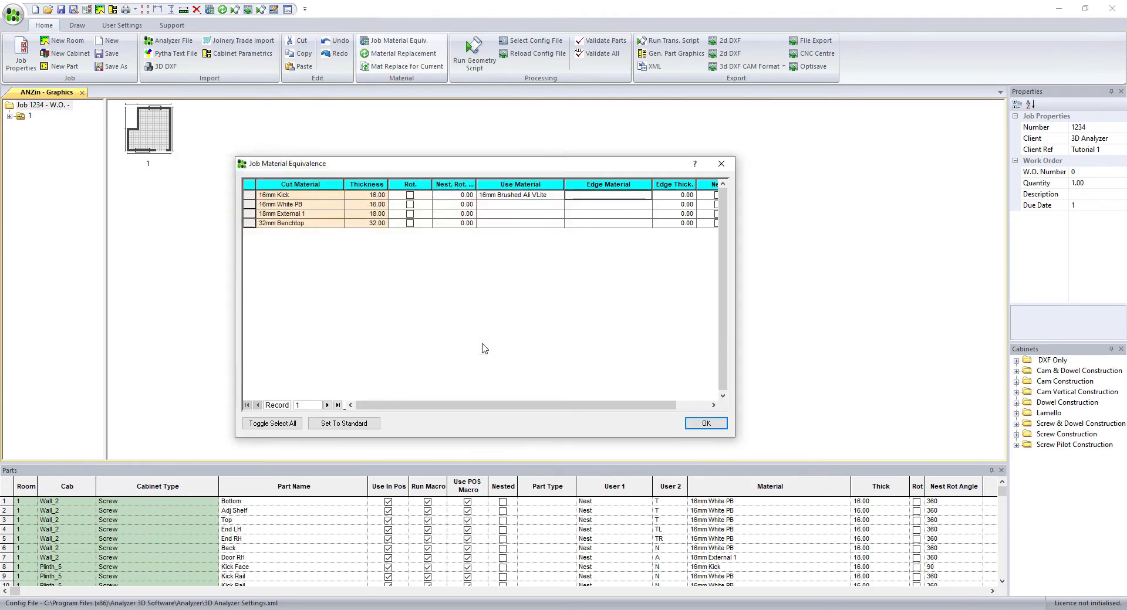
pyautogui.click(410, 196)
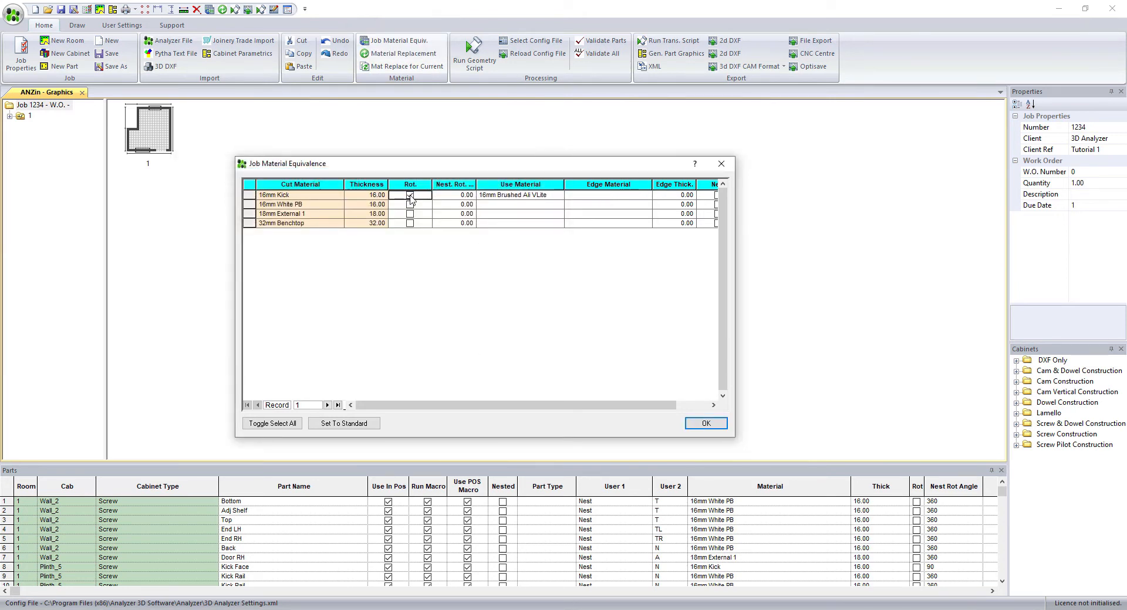
# Step: Assign 16mm White PB as the material to use for the 16mm White PB cut material
pyautogui.click(487, 205)
pyautogui.write('16mm')
pyautogui.write(' Wh')
pyautogui.press('Tab')
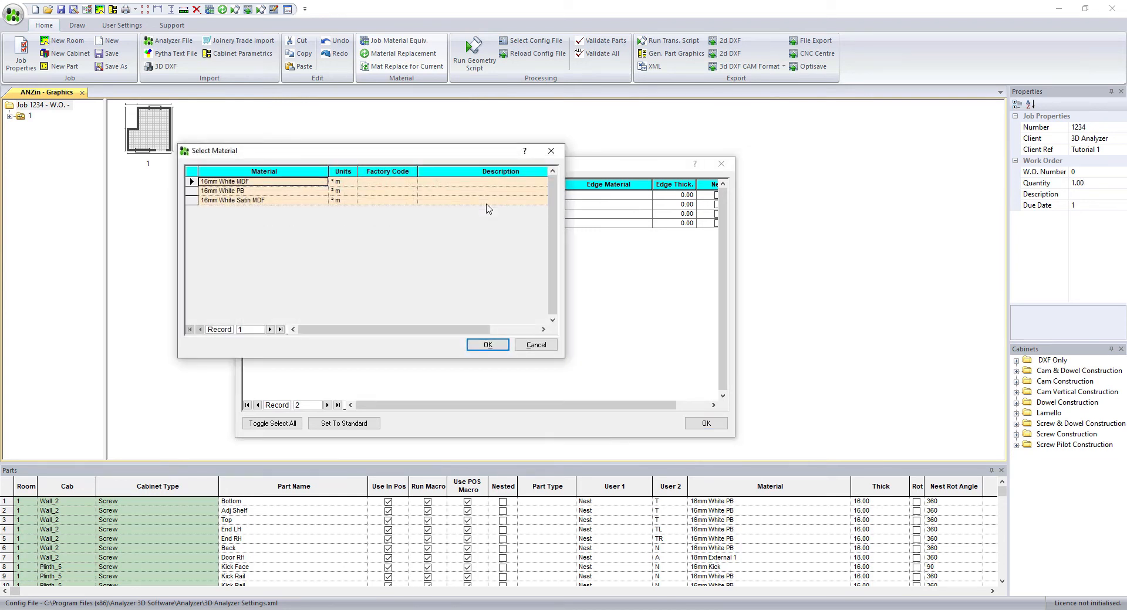
pyautogui.click(260, 192)
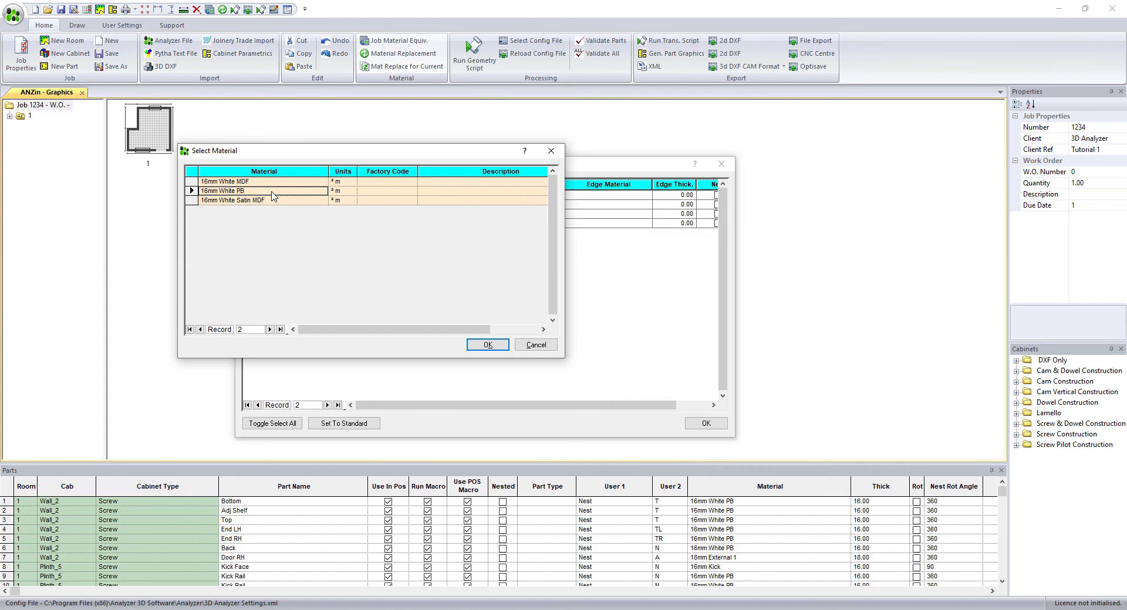
pyautogui.click(488, 346)
# Step: Give the 16mm White PB entry the 21x1mm White Edge edge material with an edge thickness of 1
pyautogui.click(579, 207)
pyautogui.write('21')
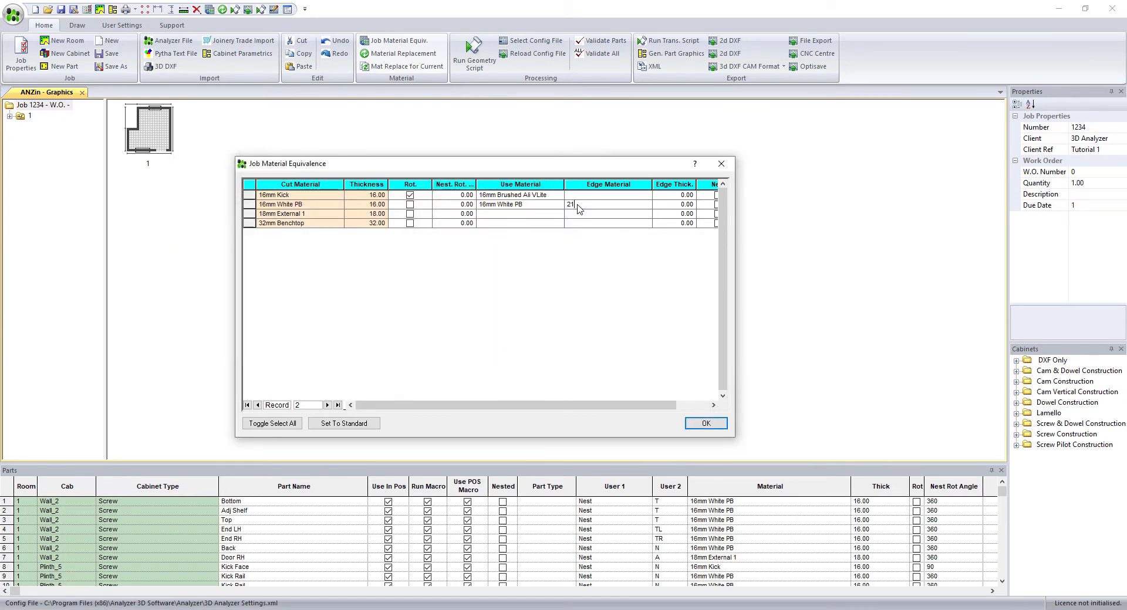
pyautogui.write('x1mm*')
pyautogui.press('Return')
pyautogui.click(274, 210)
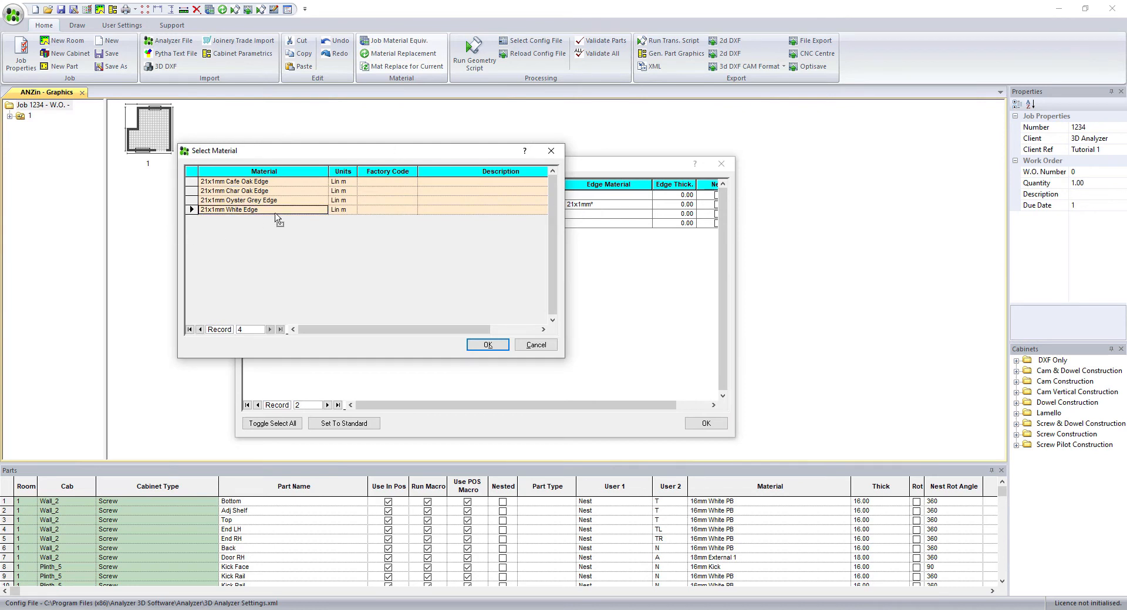
pyautogui.click(487, 344)
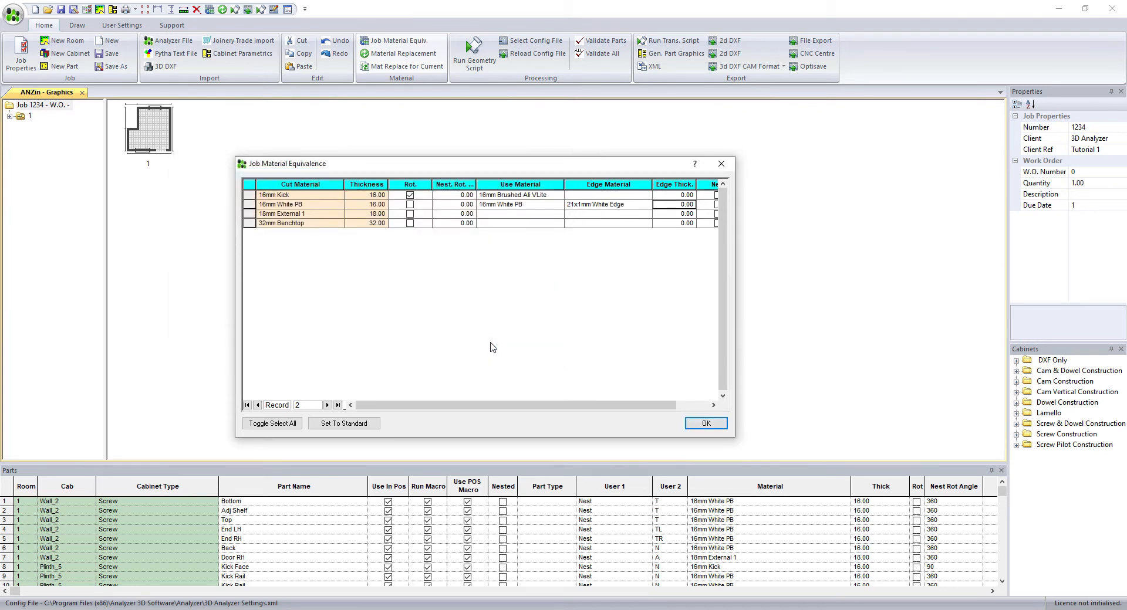
# Step: Assign 18mm Cafe Oak MDF with 21x1mm Cafe Oak Edge, edge thickness 1, to 18mm External 1 and allow its rotation
pyautogui.click(486, 215)
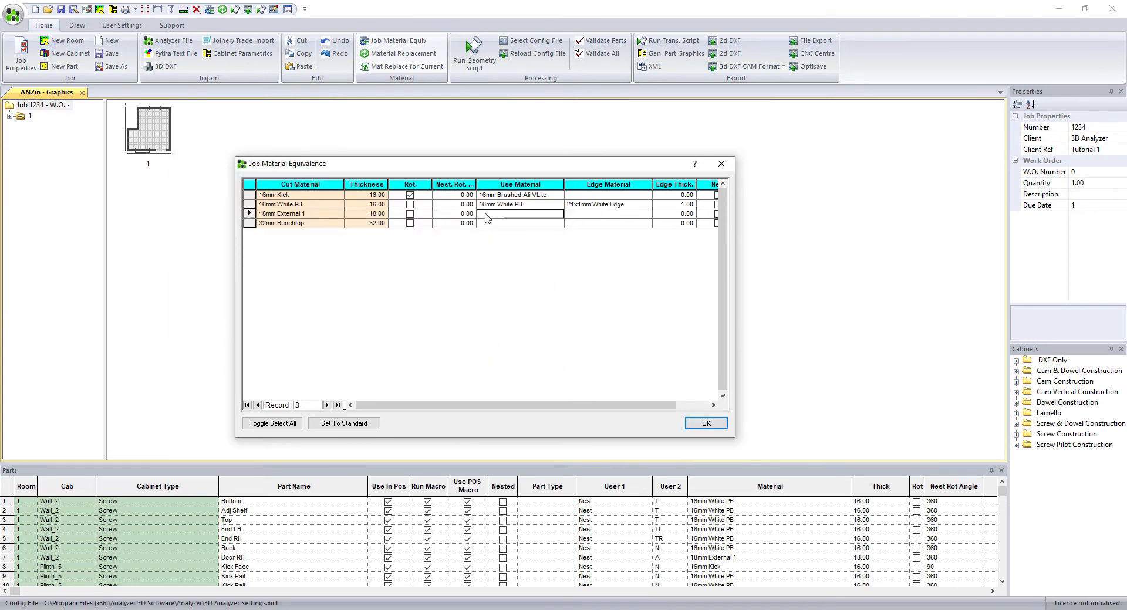
pyautogui.write('18mm Caf')
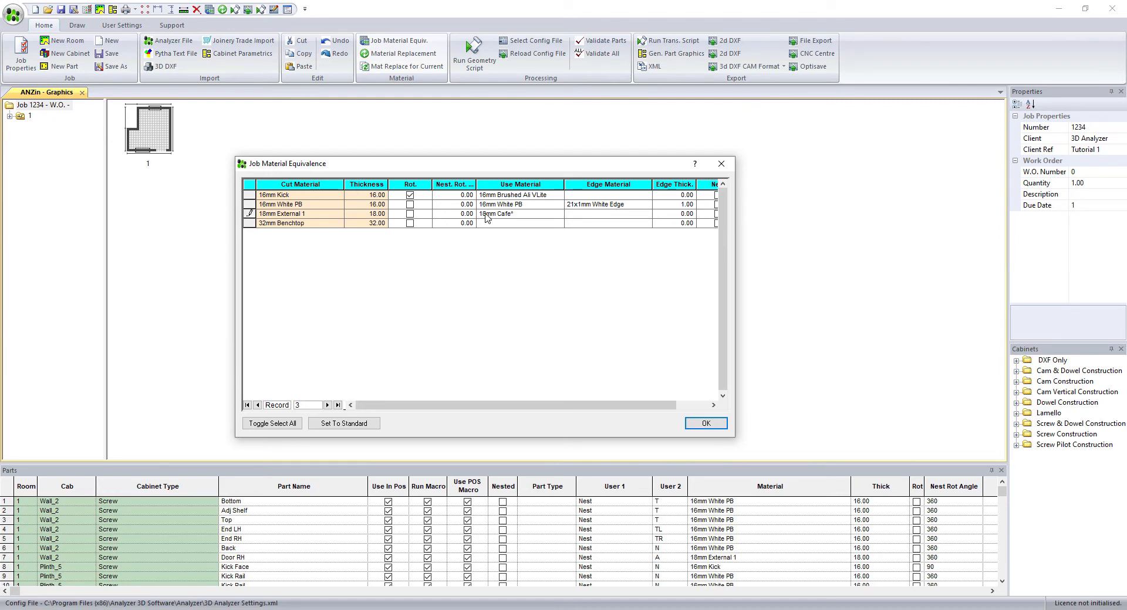
pyautogui.write('e*')
pyautogui.press('Tab')
pyautogui.write('21x1mm Cafe')
pyautogui.press('Tab')
pyautogui.write('1')
pyautogui.click(410, 214)
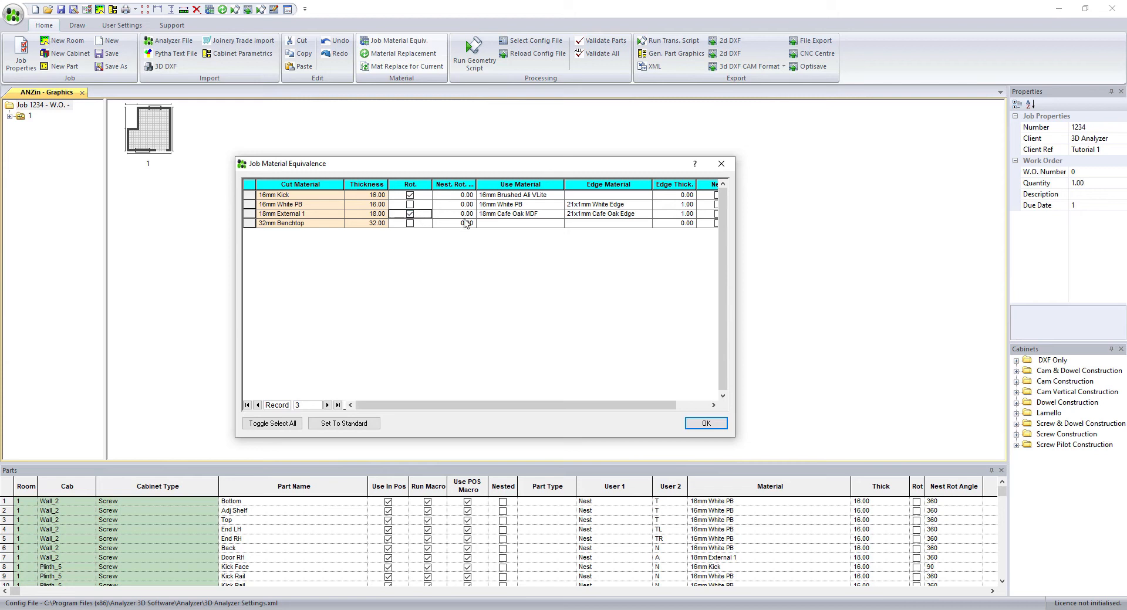
# Step: Assign 32mm Postformed Benchtop with Postformed Edge to the 32mm Benchtop cut material and accept the material equivalences
pyautogui.click(494, 225)
pyautogui.write('32mm')
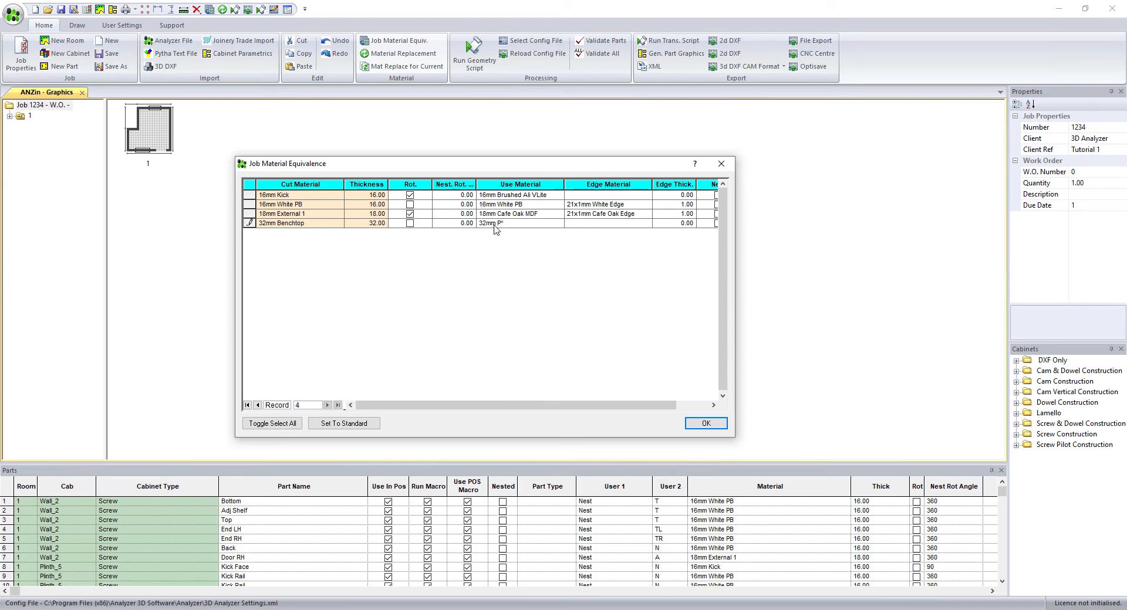
pyautogui.write(' P')
pyautogui.press('Tab')
pyautogui.write('pos')
pyautogui.press('Tab')
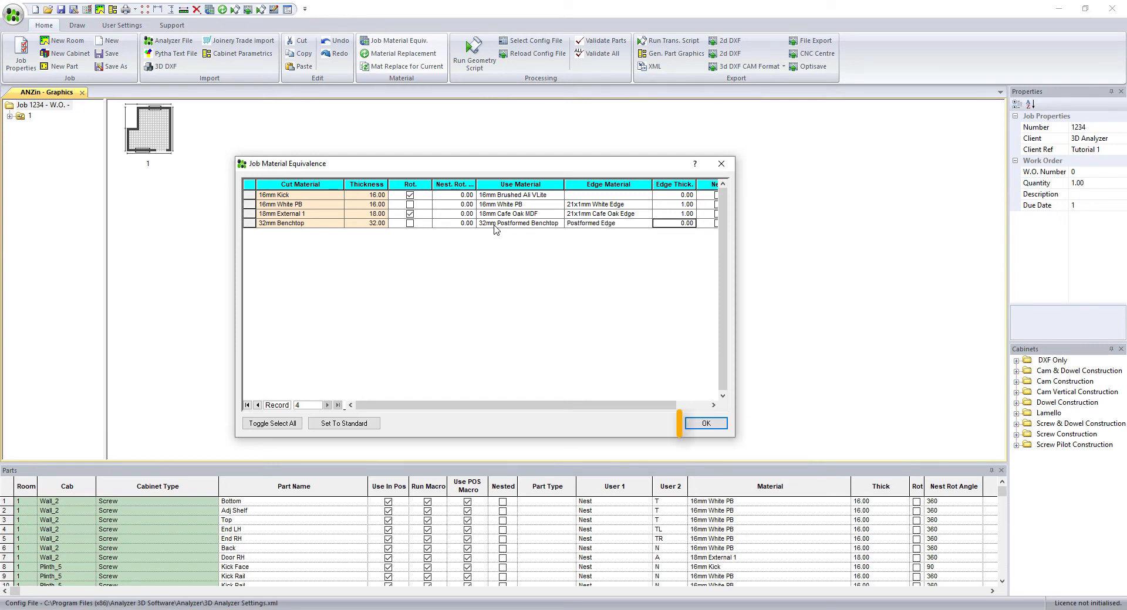
pyautogui.click(706, 423)
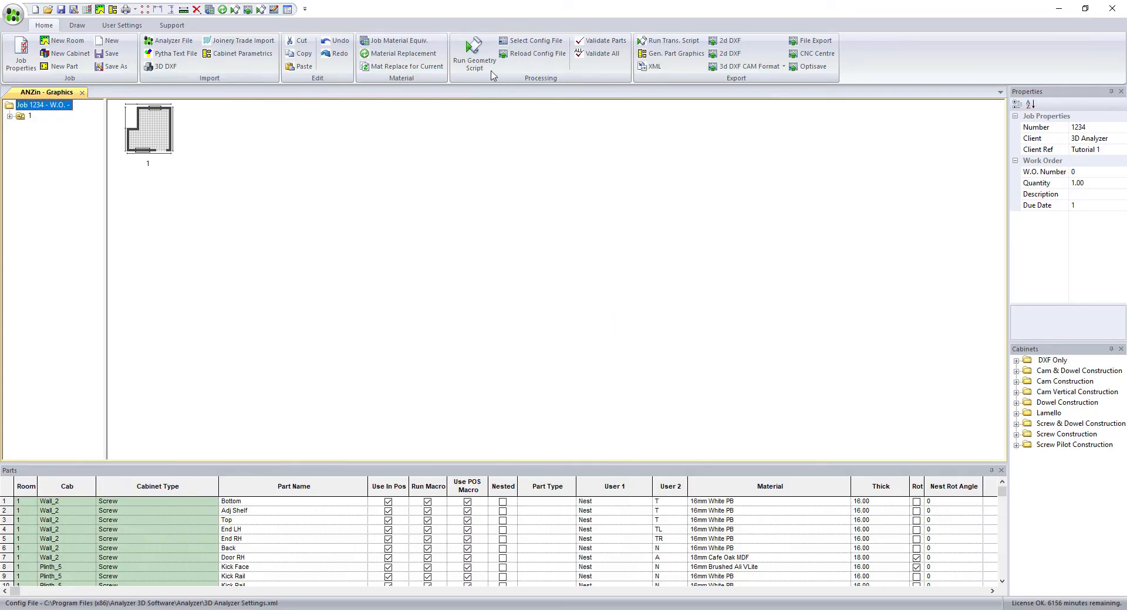
# Step: Run the geometry script on the job and list the processed parts of cabinet Wall_2 in room 1
pyautogui.click(475, 65)
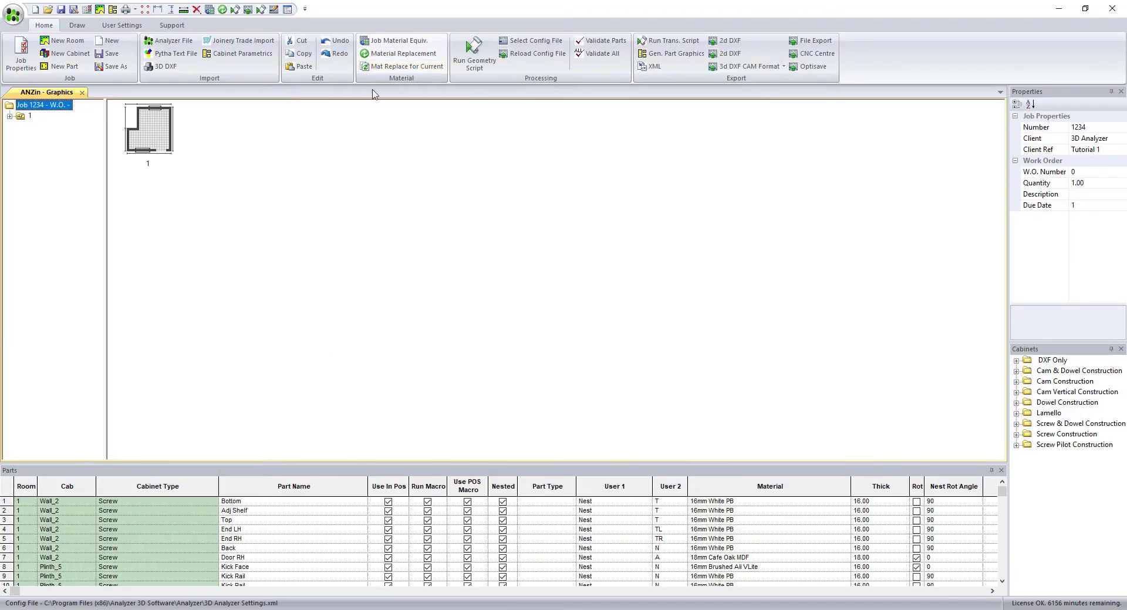
pyautogui.click(9, 116)
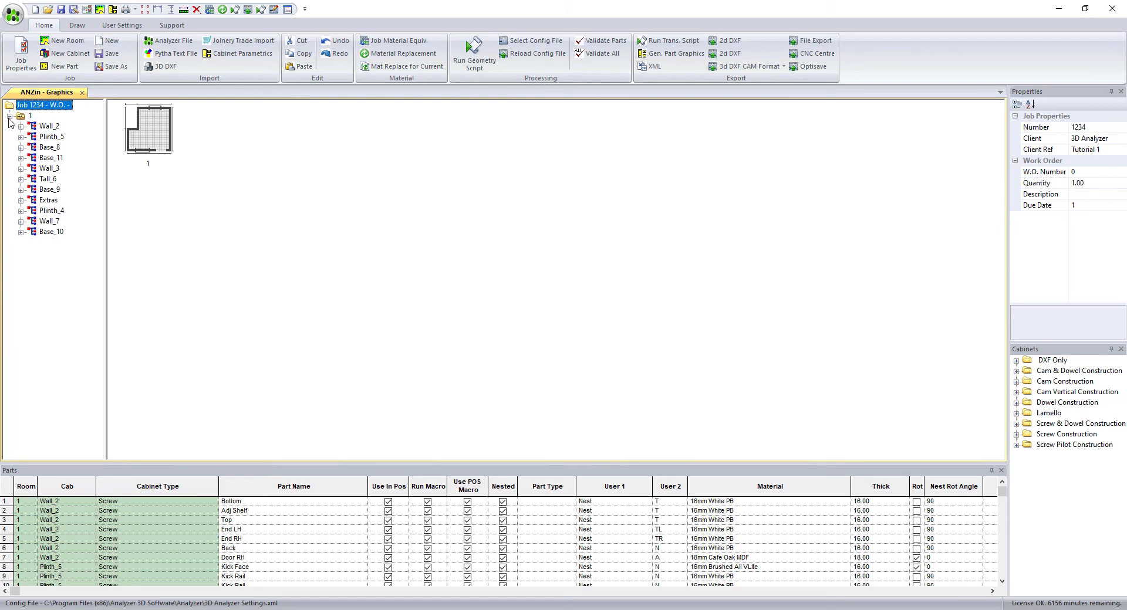
pyautogui.click(48, 127)
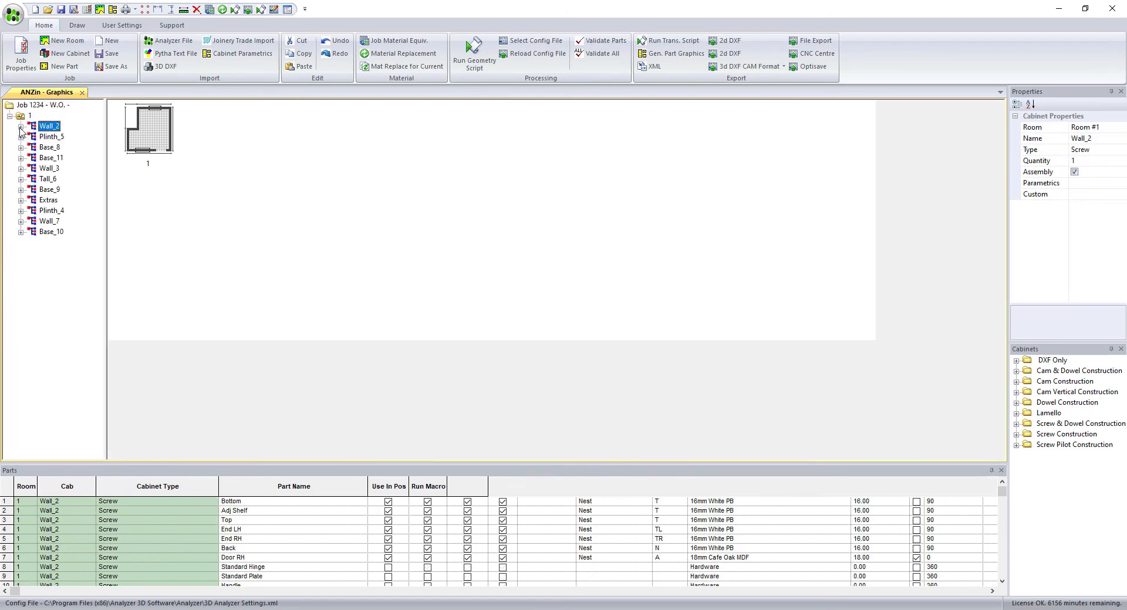
pyautogui.click(20, 126)
# Step: Examine the drawing of each Wall_2 part in turn, from the Bottom through to the Door RH
pyautogui.click(60, 137)
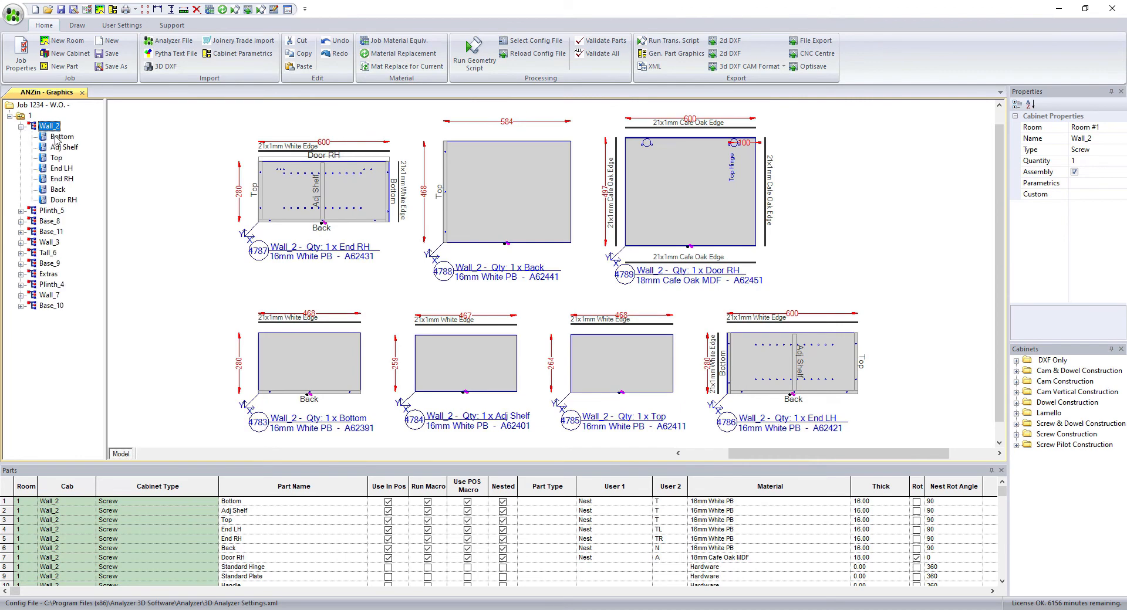
pyautogui.click(63, 147)
pyautogui.click(57, 158)
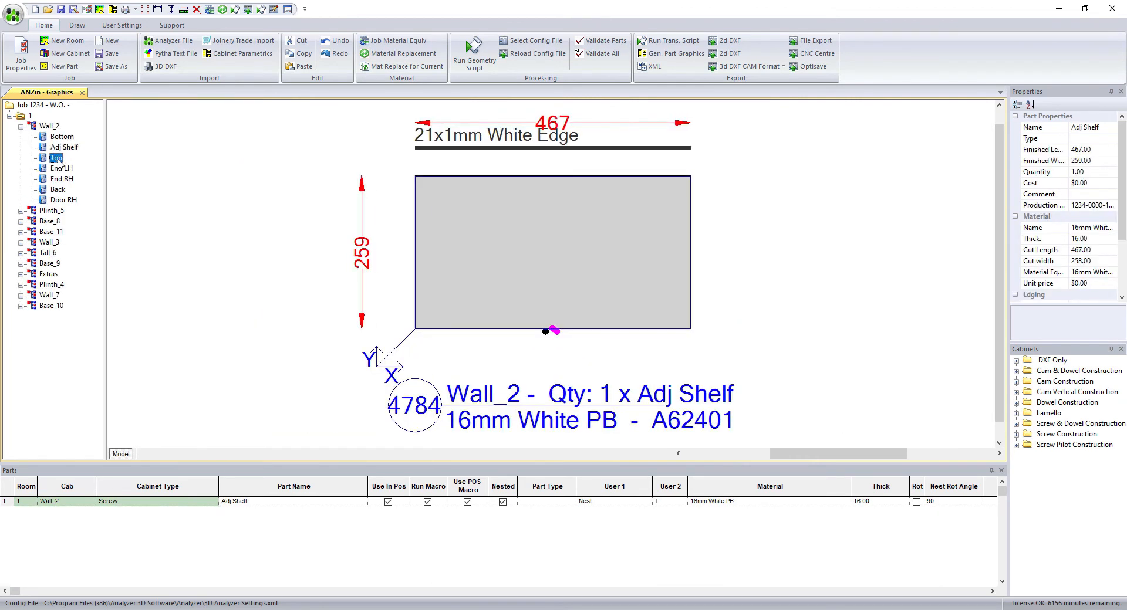
pyautogui.click(60, 169)
pyautogui.click(61, 179)
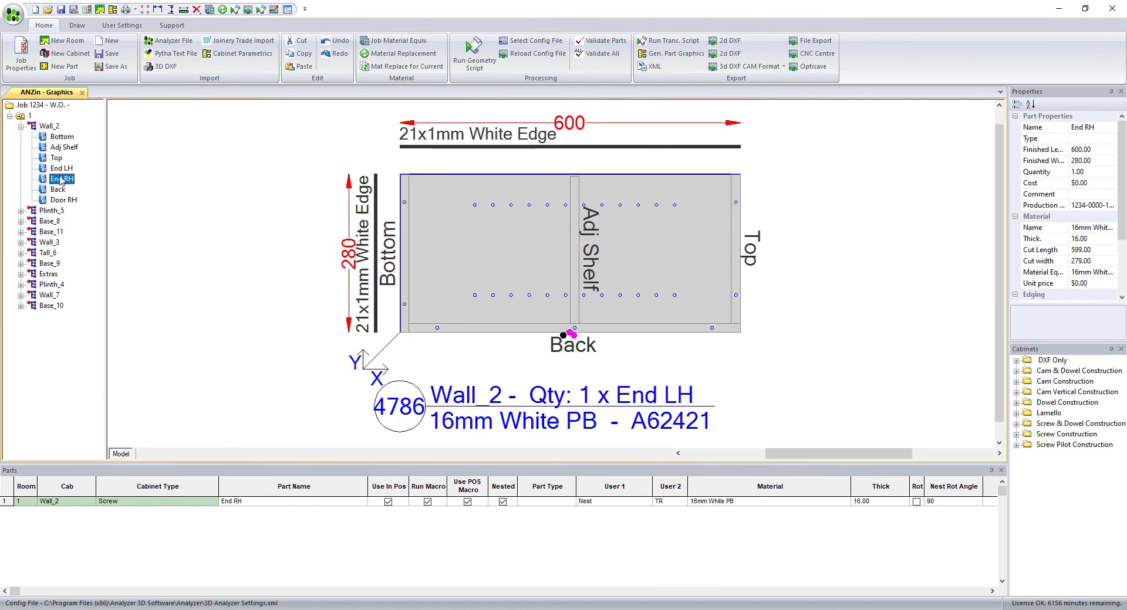
pyautogui.click(57, 189)
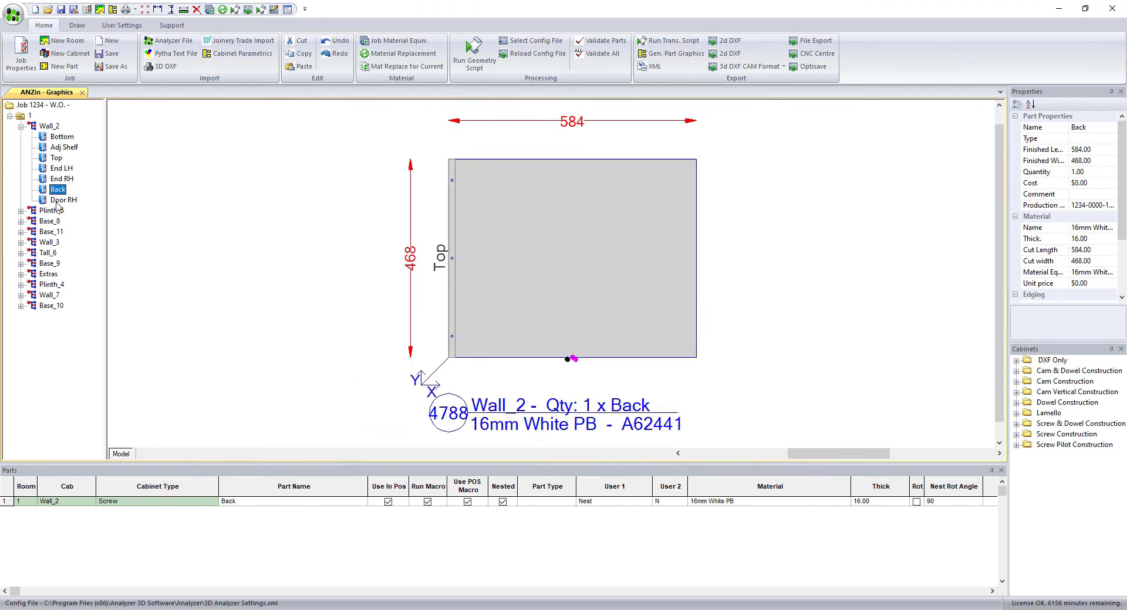
pyautogui.click(59, 200)
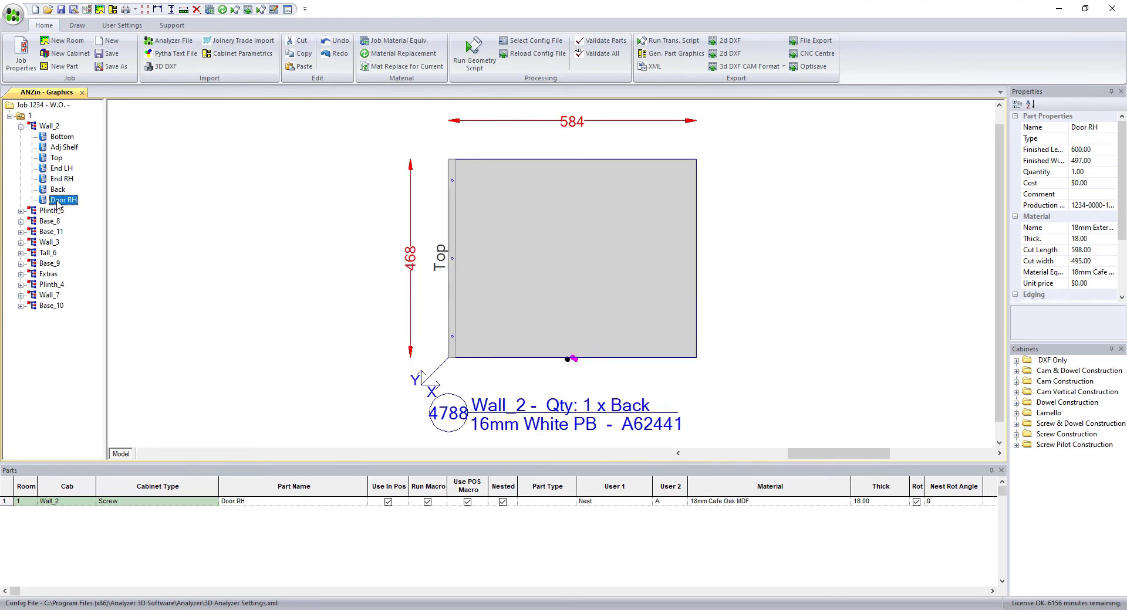
# Step: Collapse Wall_2 and review the part drawings of the remaining cabinets, from Plinth_5 through to Base_10
pyautogui.doubleClick(32, 129)
pyautogui.click(52, 136)
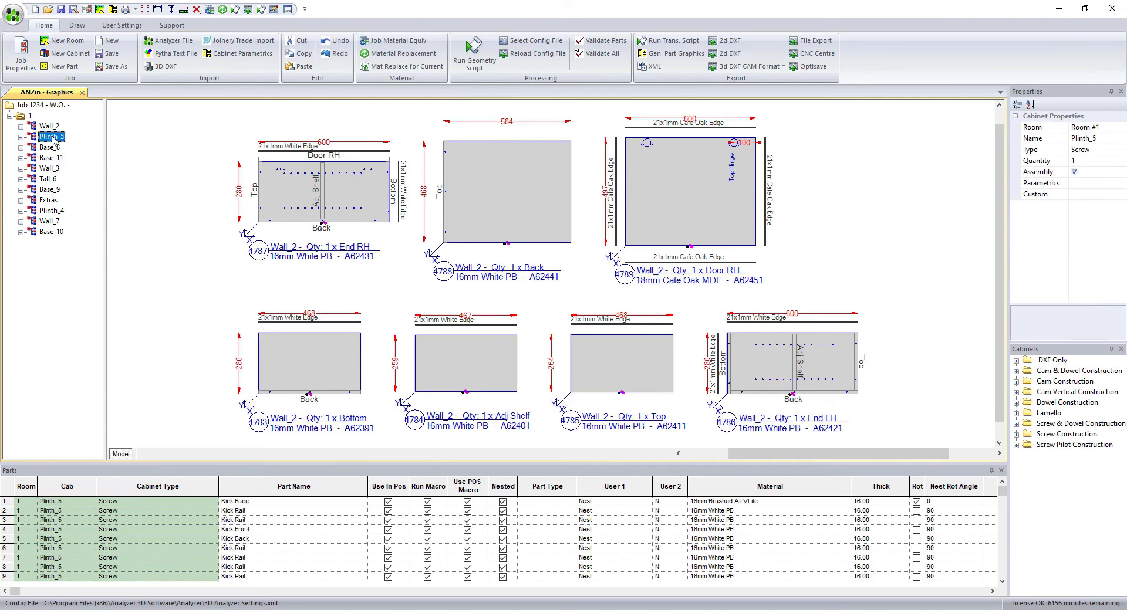
pyautogui.click(52, 147)
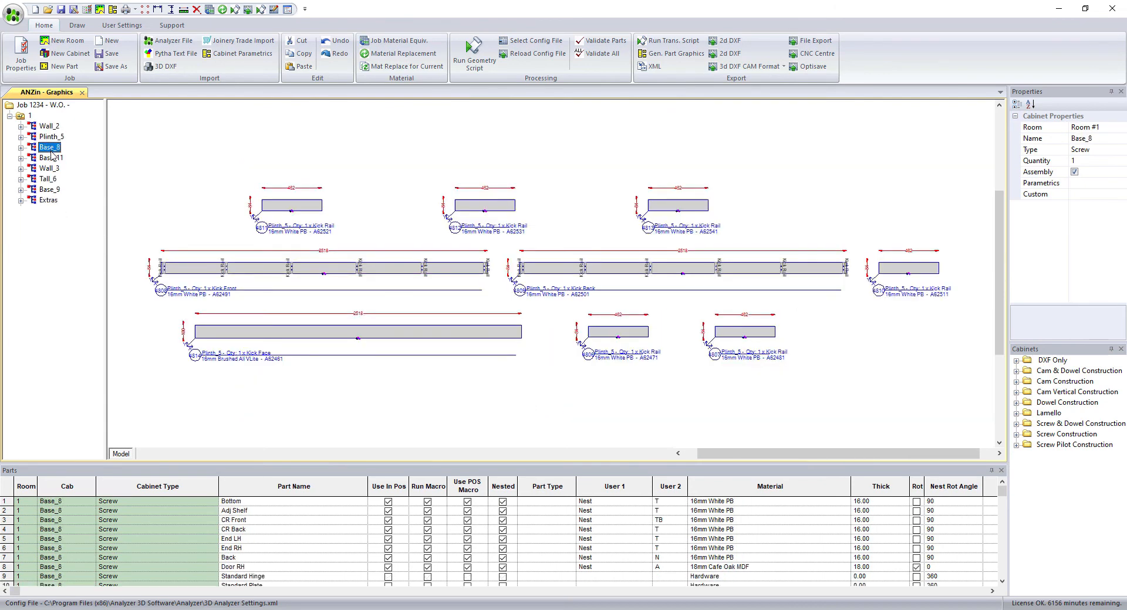
pyautogui.click(51, 158)
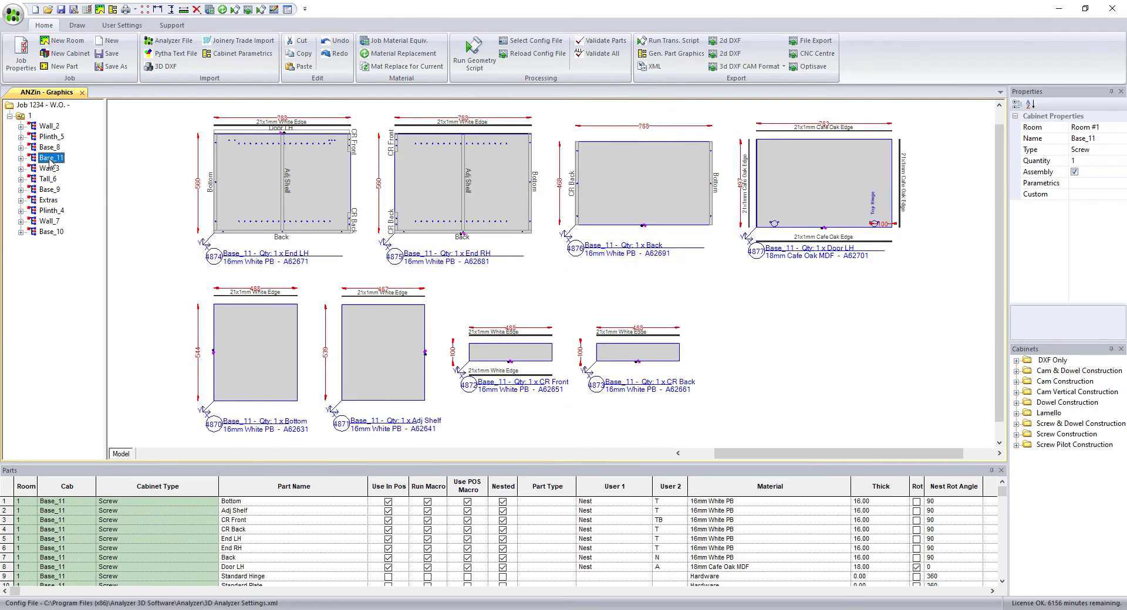
pyautogui.click(51, 170)
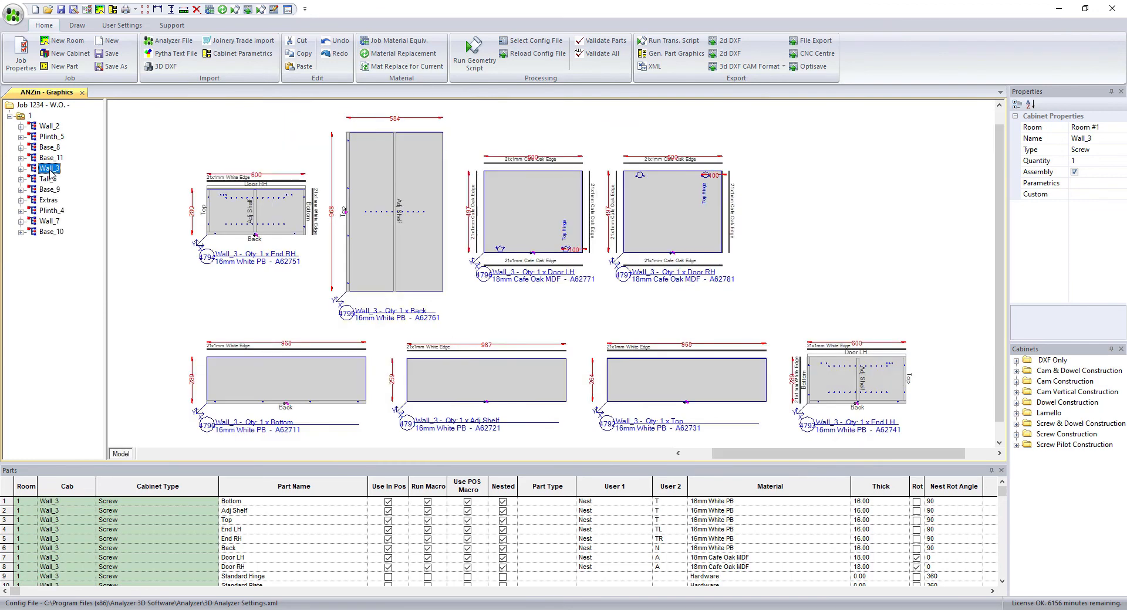
pyautogui.click(50, 180)
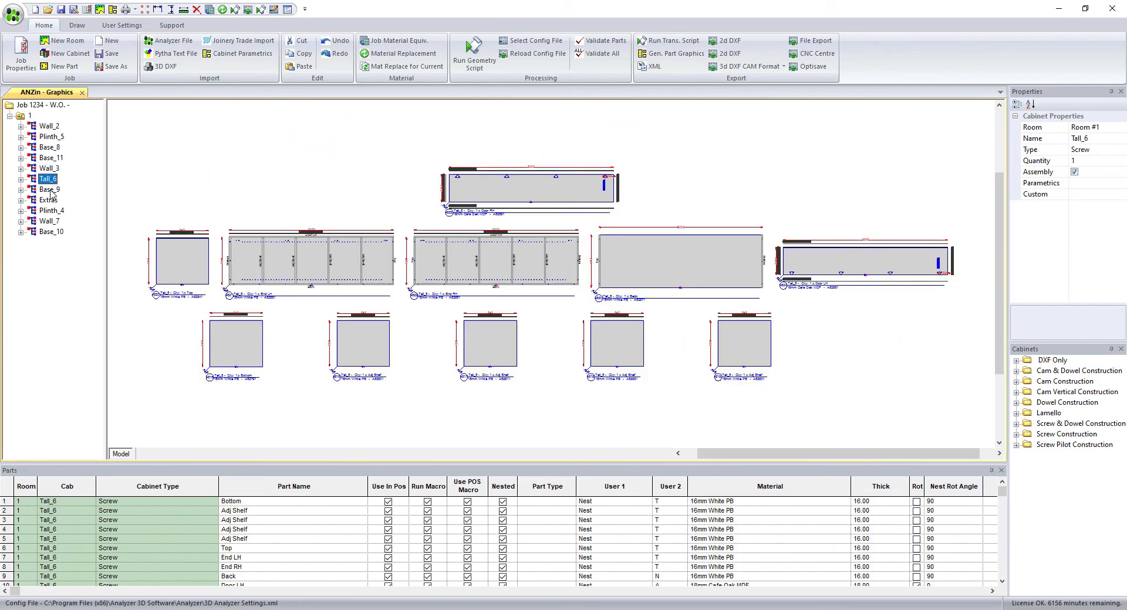
pyautogui.click(49, 191)
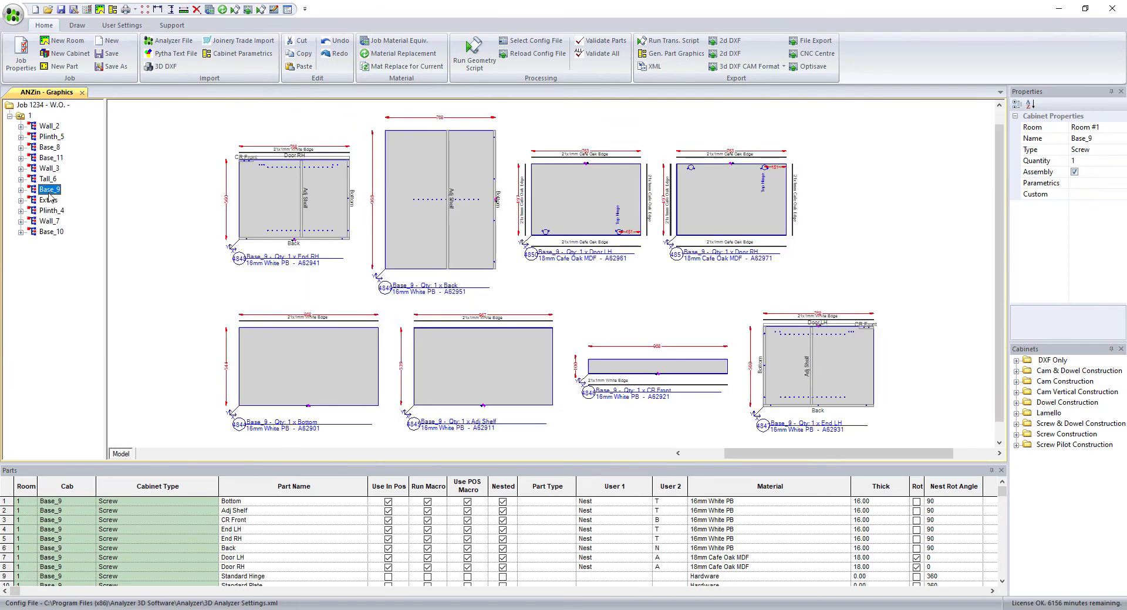
pyautogui.click(48, 201)
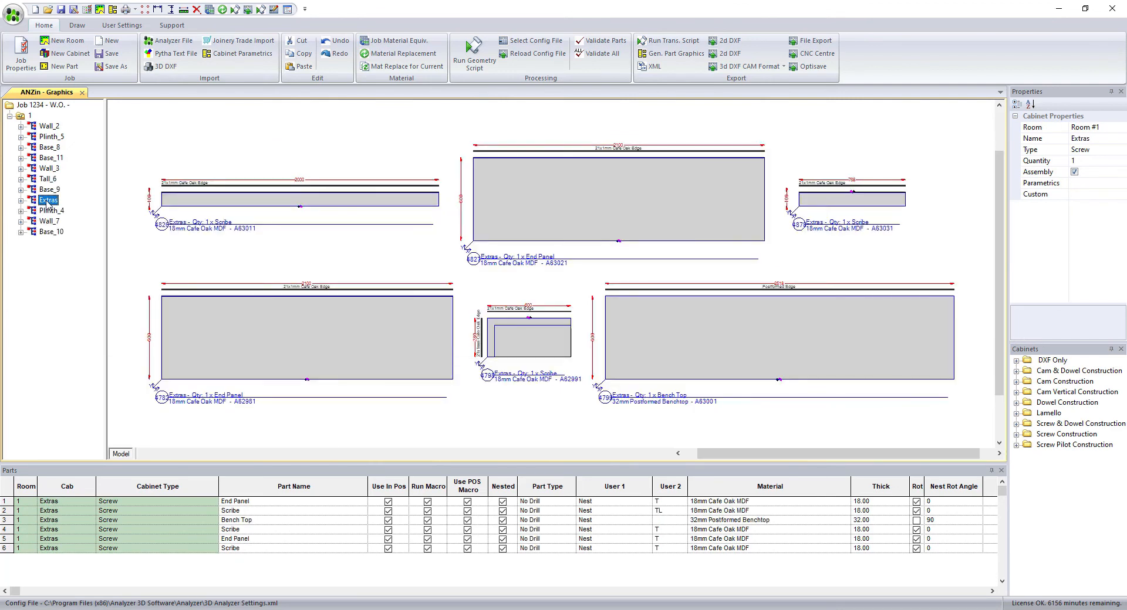
pyautogui.click(50, 211)
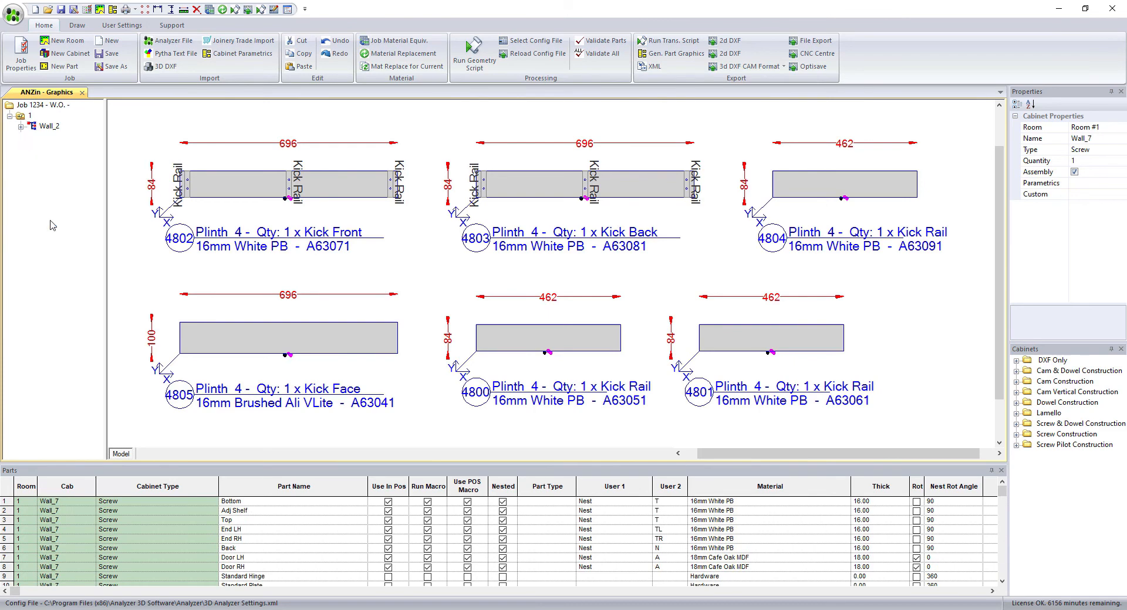
pyautogui.click(51, 232)
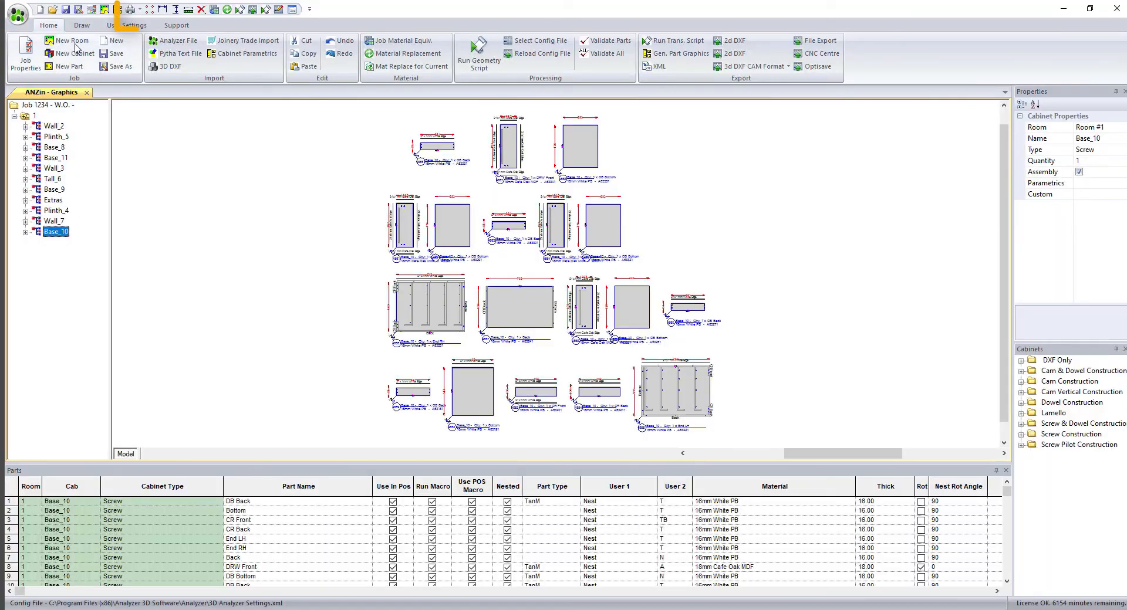
# Step: Preview the job's cutting list report and page through it to the material and edging summary on the last page
pyautogui.click(130, 9)
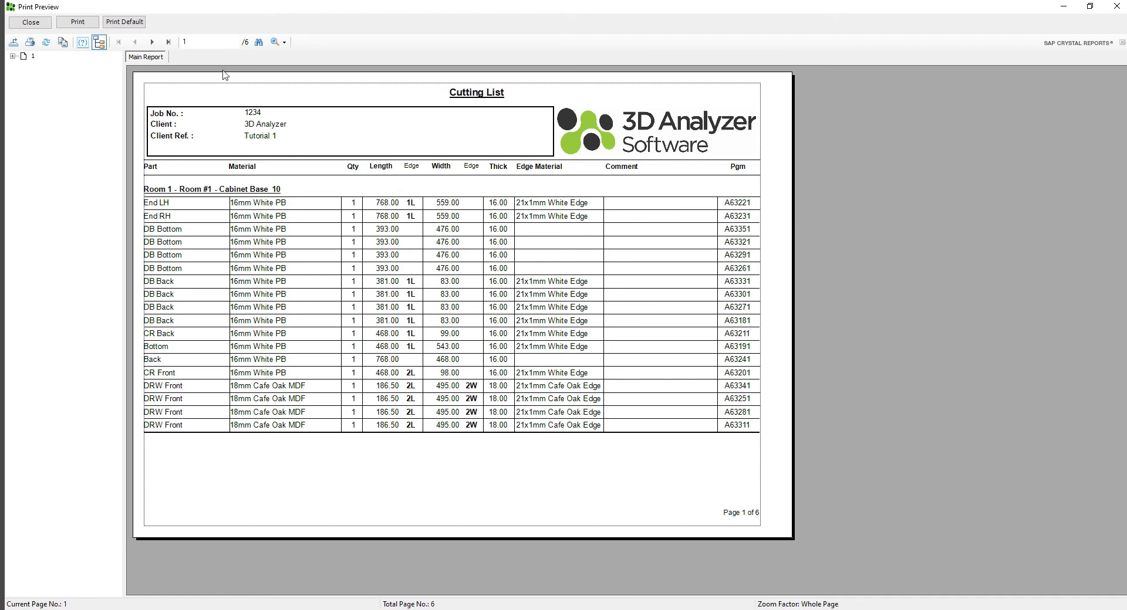
pyautogui.click(153, 43)
pyautogui.click(154, 43)
pyautogui.click(153, 42)
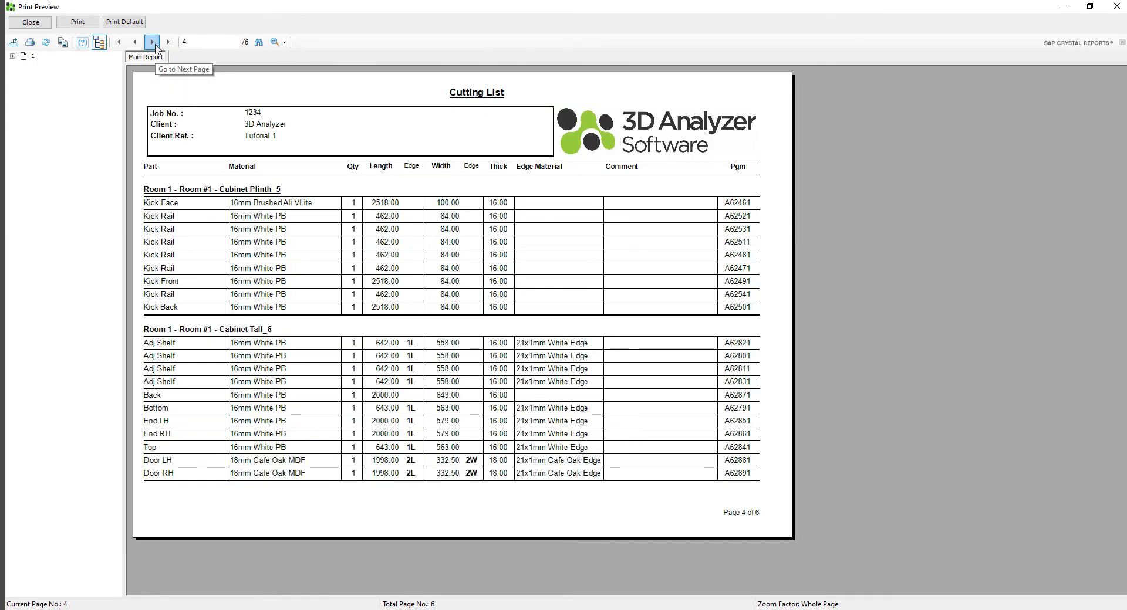
pyautogui.click(152, 43)
pyautogui.click(153, 43)
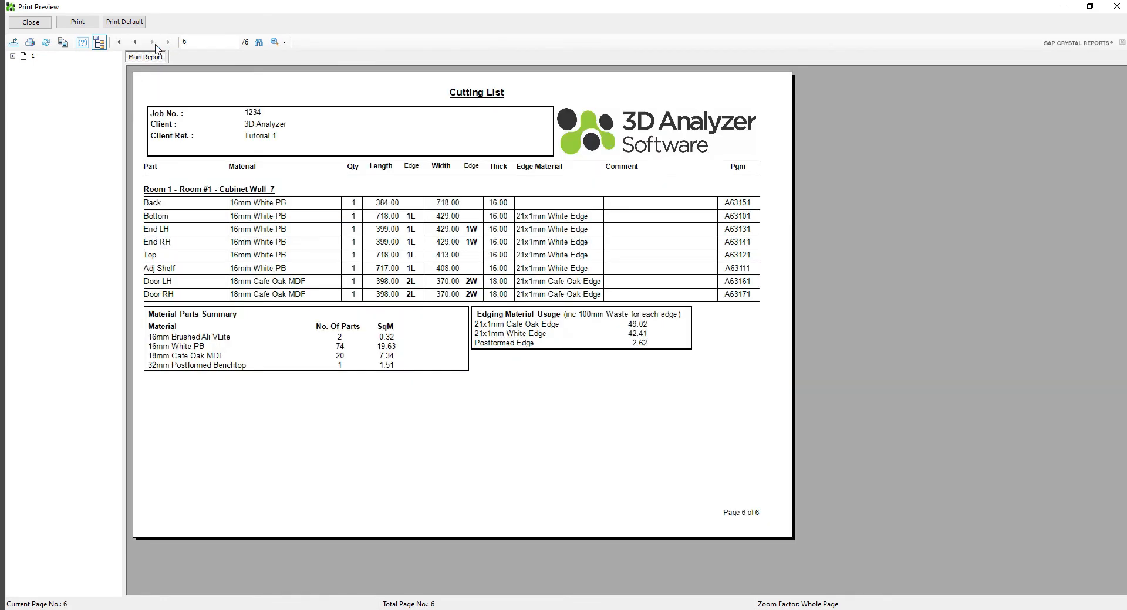
# Step: Leave the cutting list preview and run the translation script to create the job's EnRoute nesting index files
pyautogui.doubleClick(509, 349)
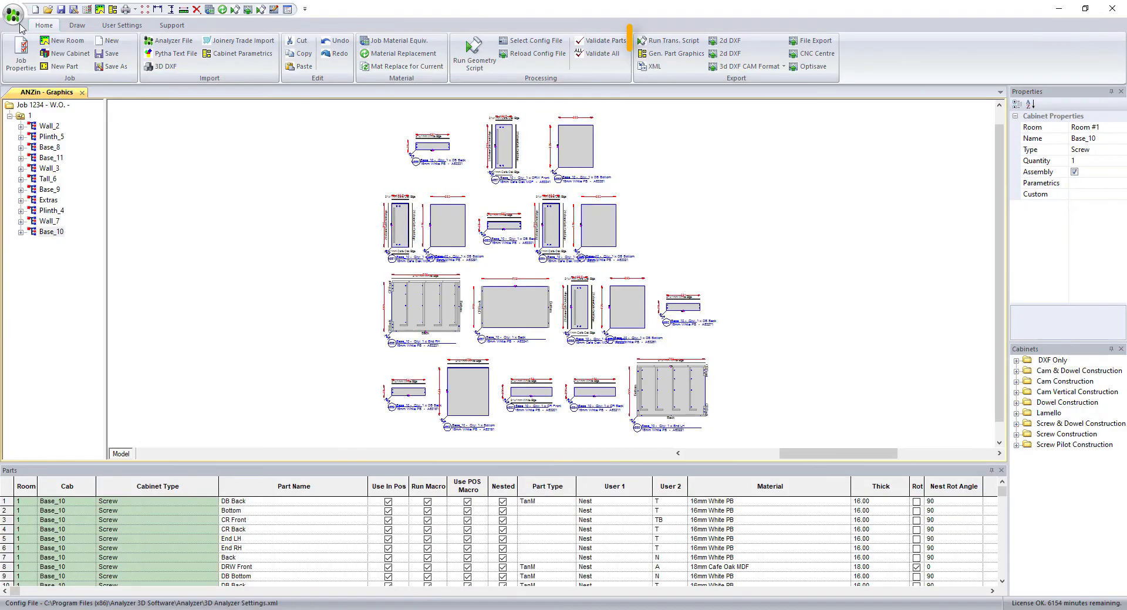
pyautogui.click(676, 42)
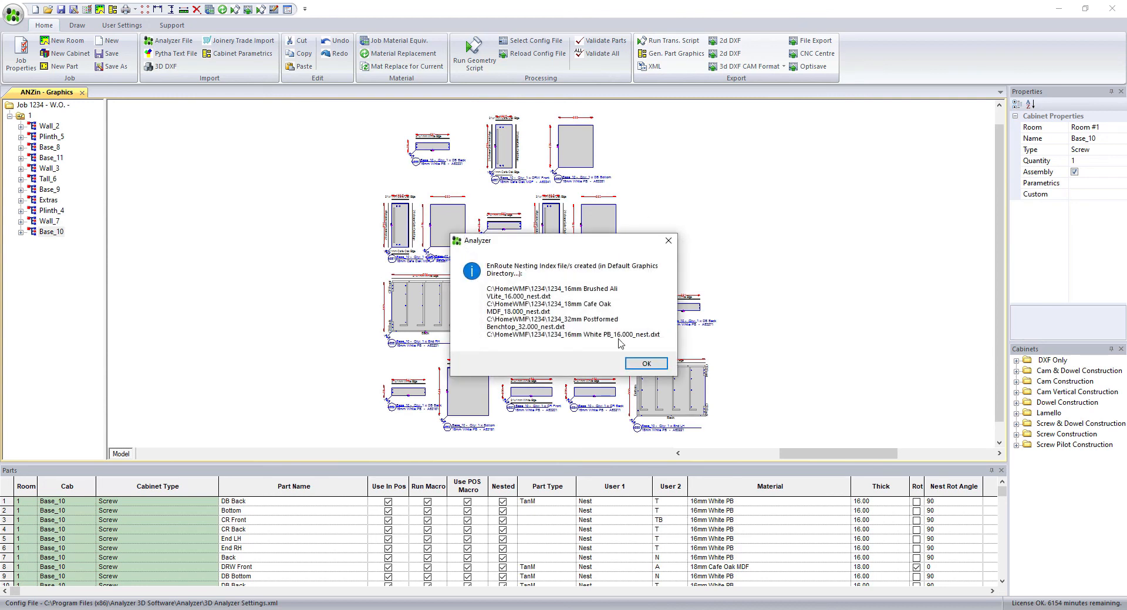
pyautogui.click(646, 364)
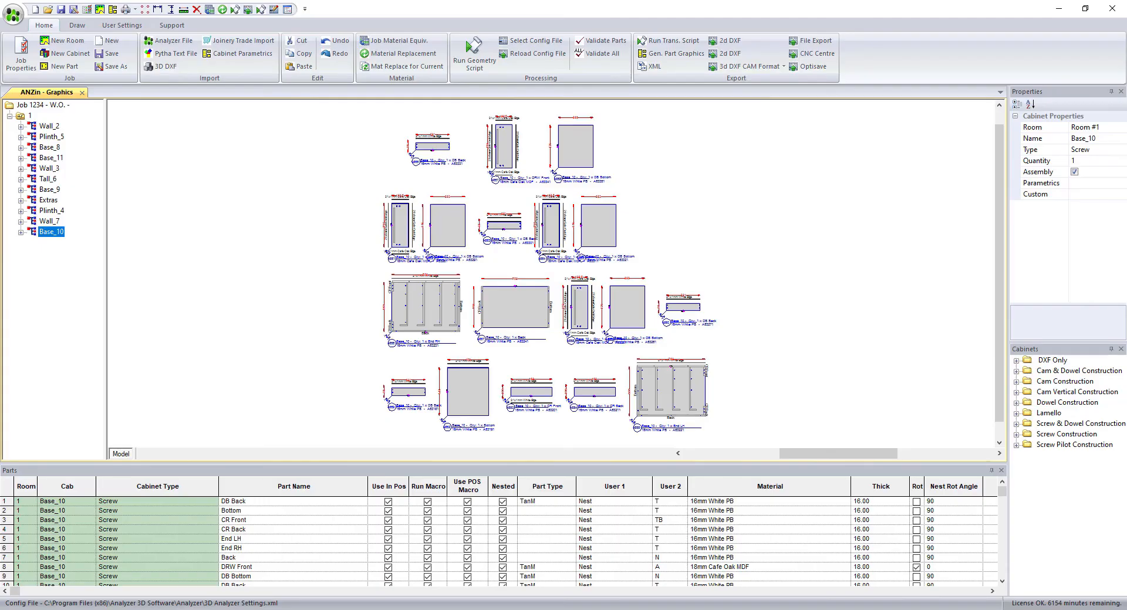
# Step: Save the job to the Desktop as an Analyzer (*.anz) file named T1 - 001
pyautogui.click(12, 18)
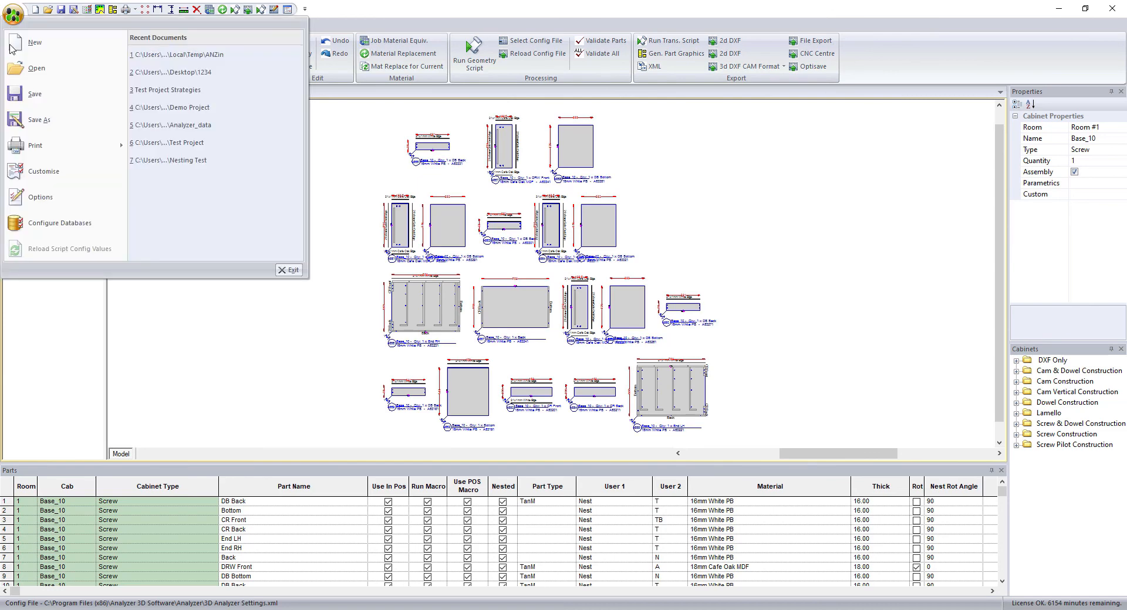
pyautogui.click(40, 123)
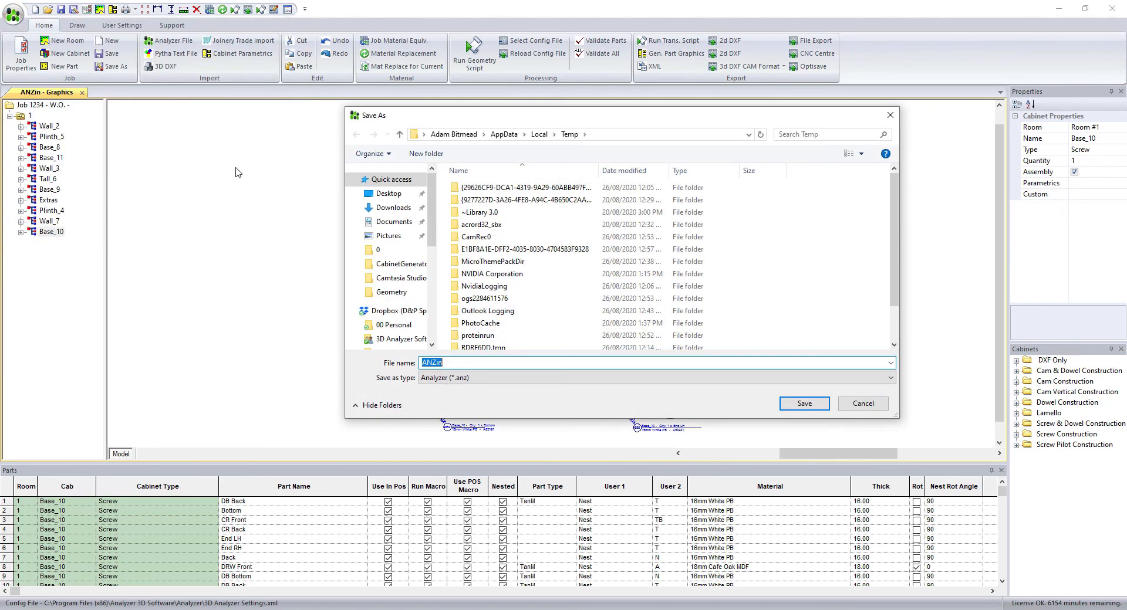
pyautogui.click(392, 196)
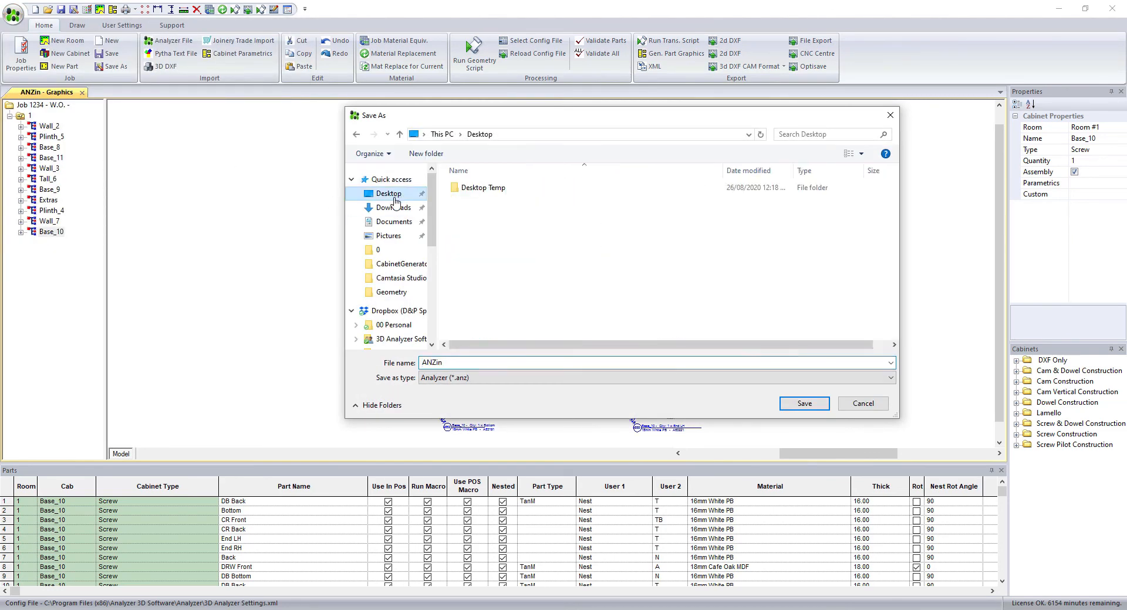
pyautogui.doubleClick(459, 363)
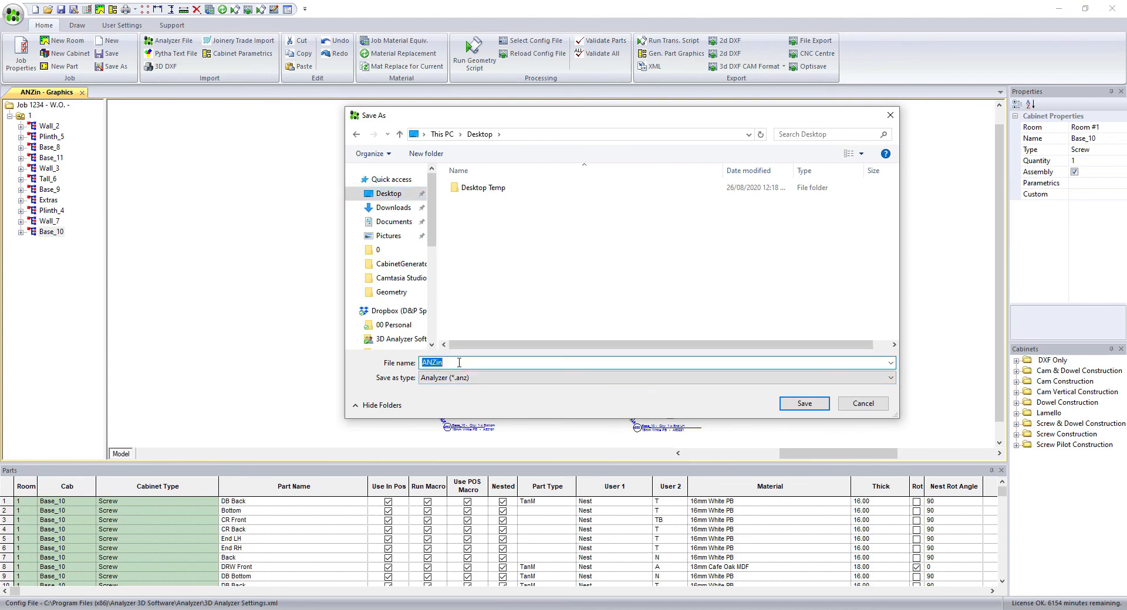
pyautogui.write('T1')
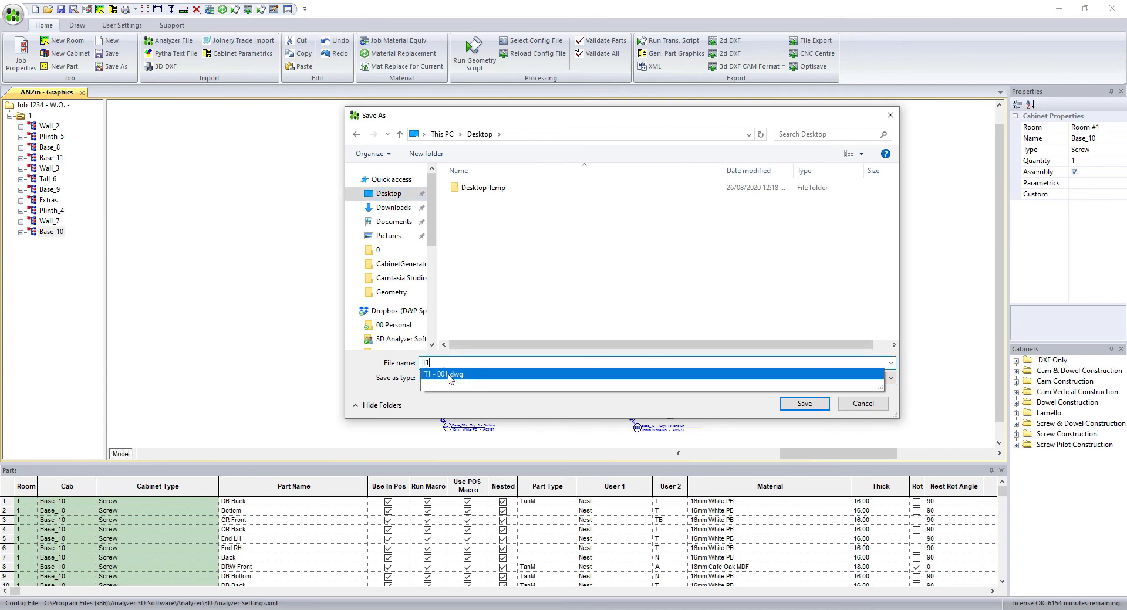
pyautogui.click(450, 378)
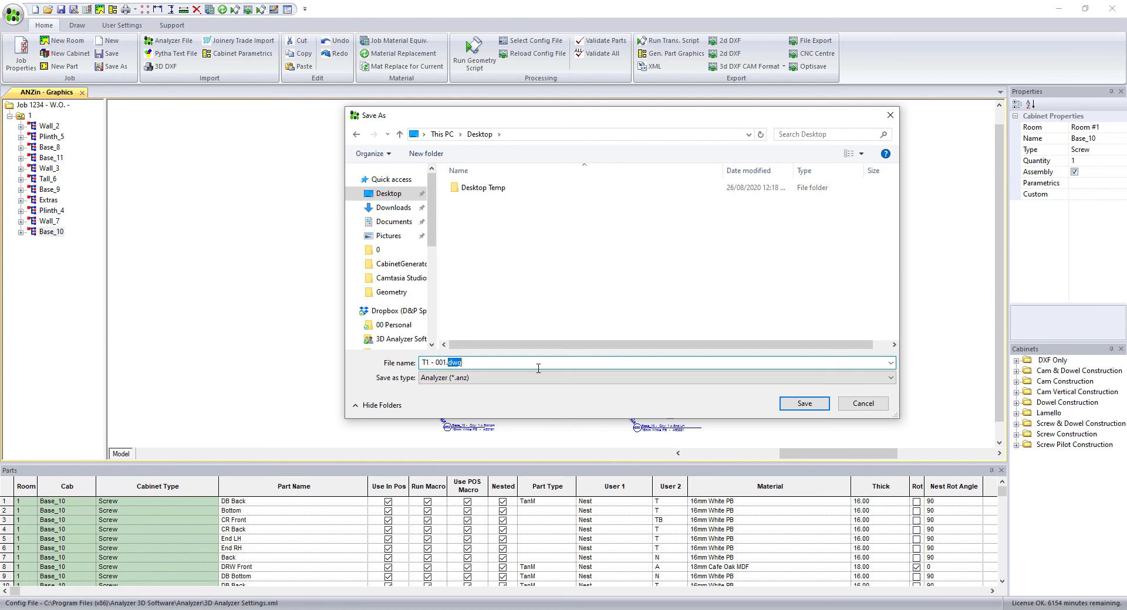
pyautogui.press('BackSpace')
pyautogui.press('BackSpace')
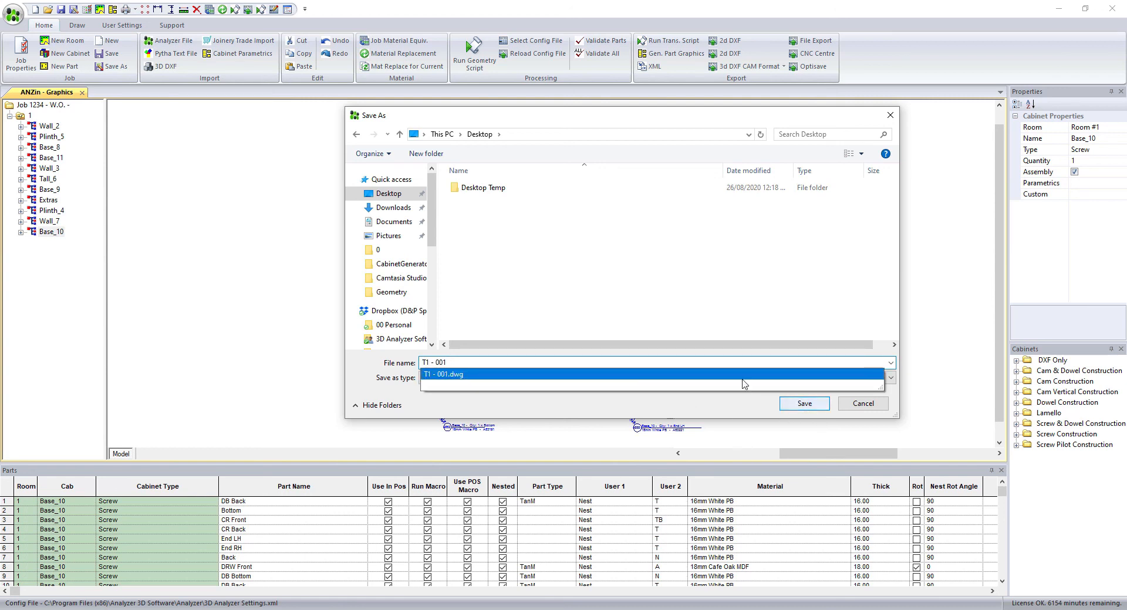
pyautogui.click(804, 406)
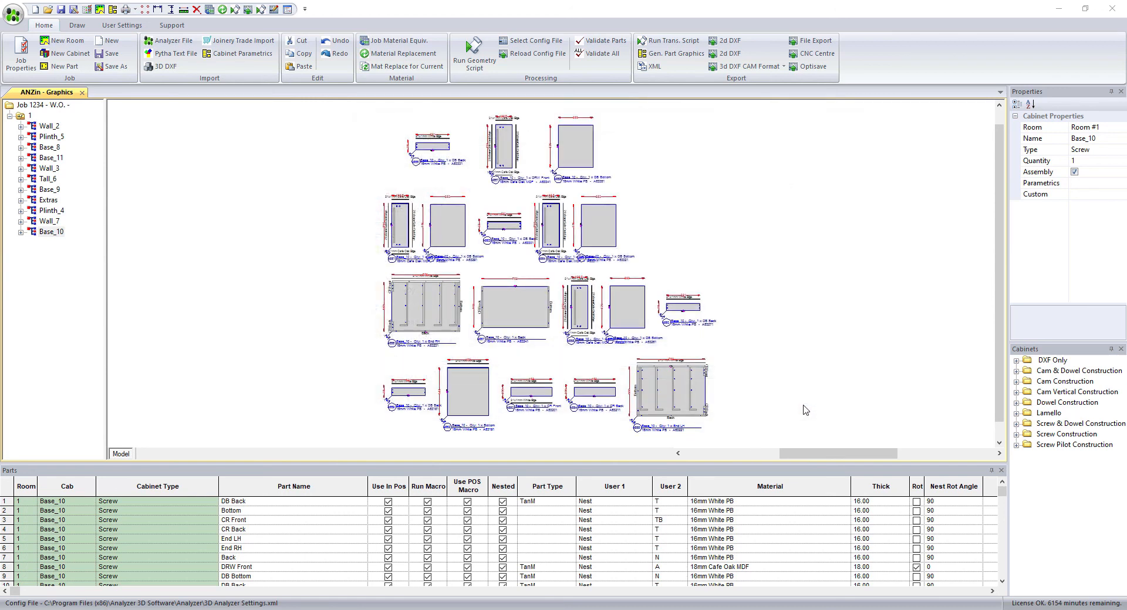
# Step: Close 3D Analyzer to return to the AutoCAD drawing T1 - 001.dwg and unhide its hidden objects with 3D Tools
pyautogui.click(1113, 8)
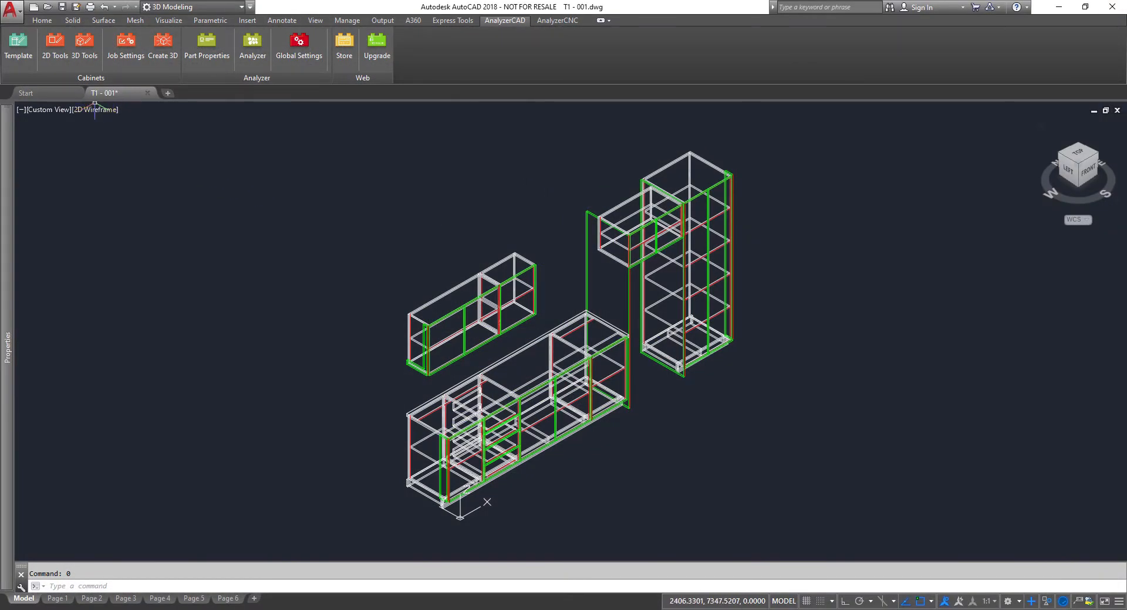
pyautogui.click(84, 46)
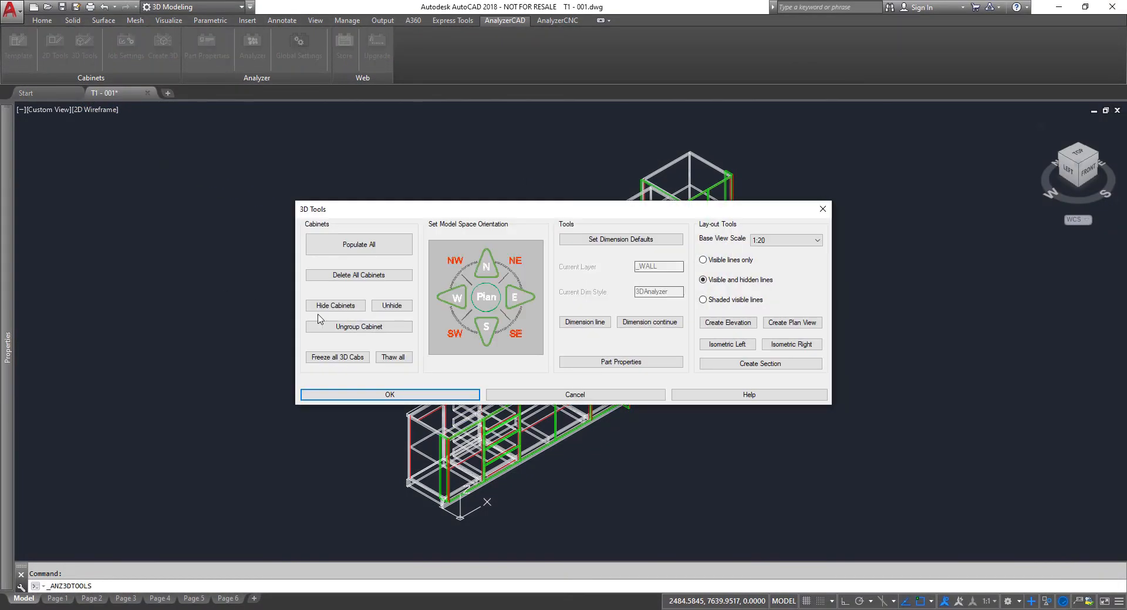
pyautogui.click(391, 305)
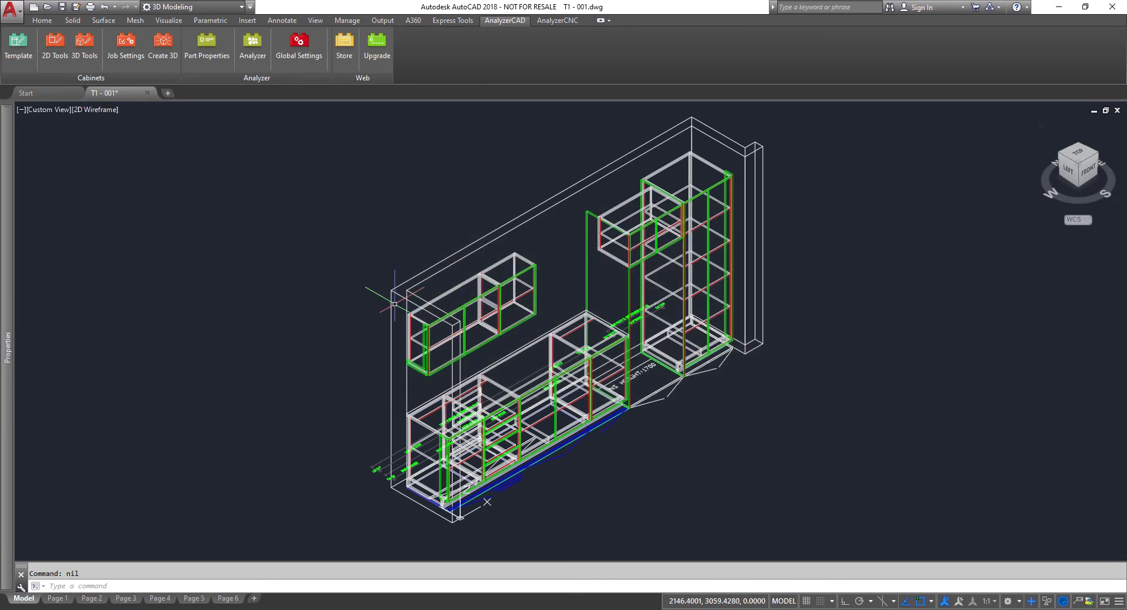
# Step: Display the kitchen model in the Shaded with edges visual style and turn it towards a front view
pyautogui.click(91, 111)
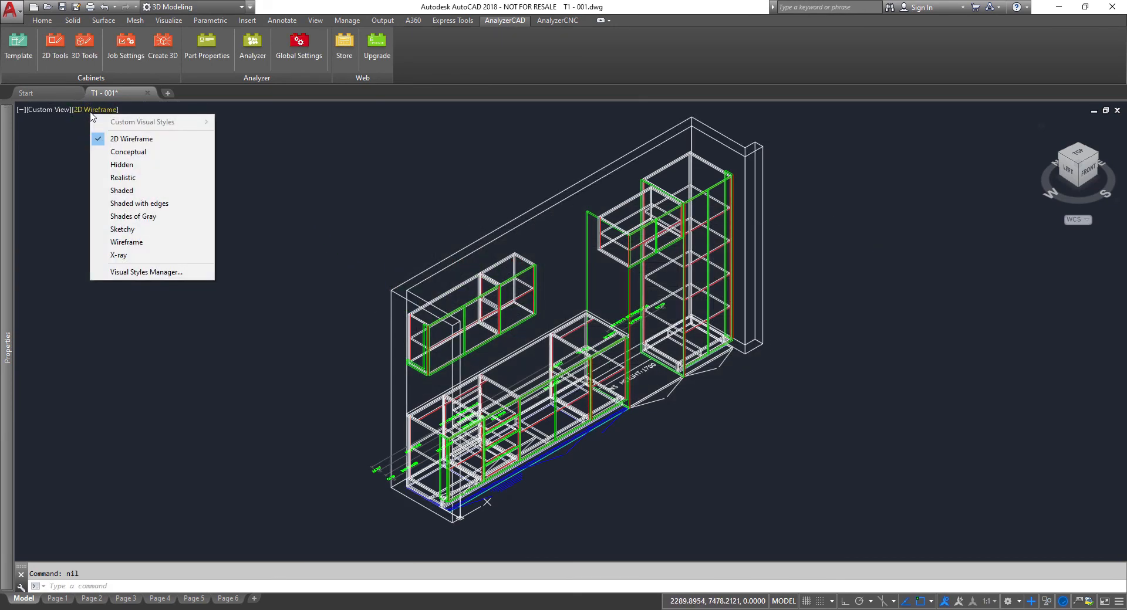
pyautogui.click(141, 204)
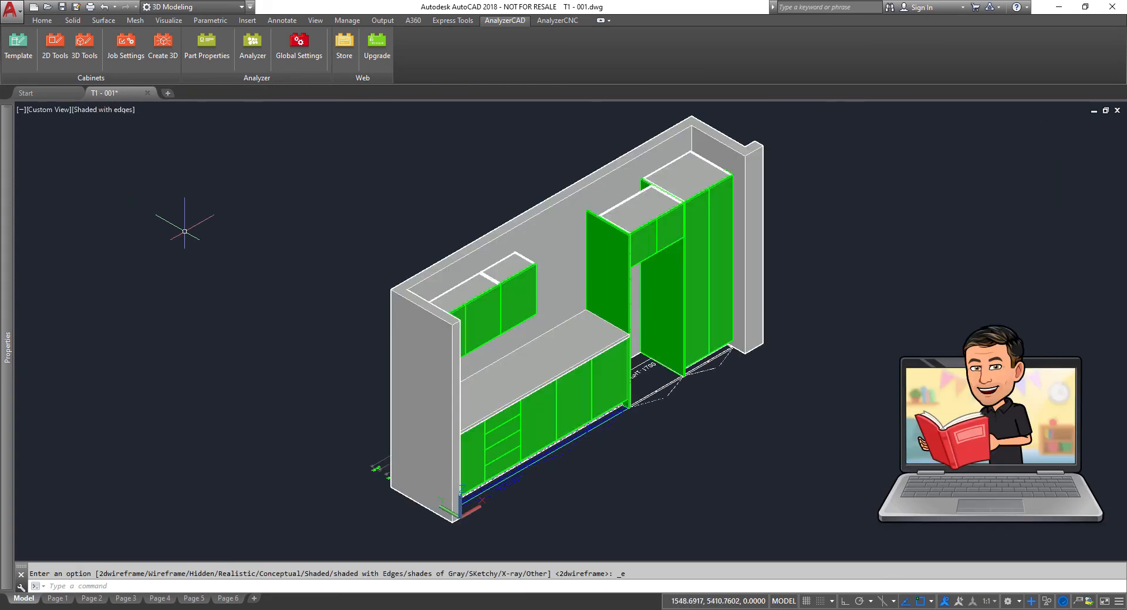
pyautogui.keyDown('shift'); pyautogui.moveTo(564, 361); pyautogui.dragTo(598, 358, button='middle'); pyautogui.keyUp('shift')
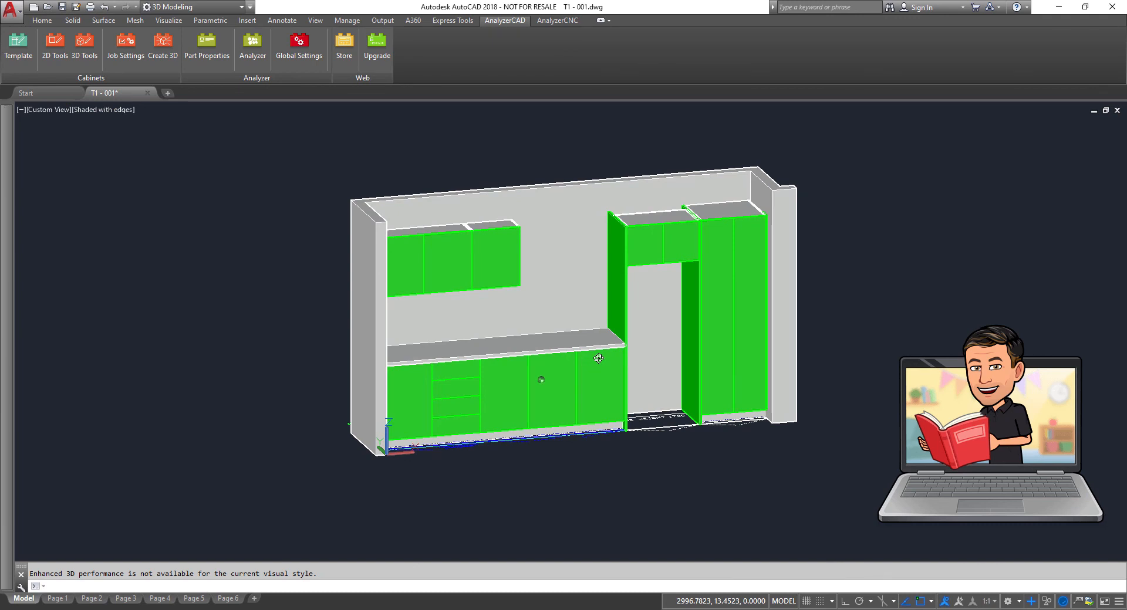